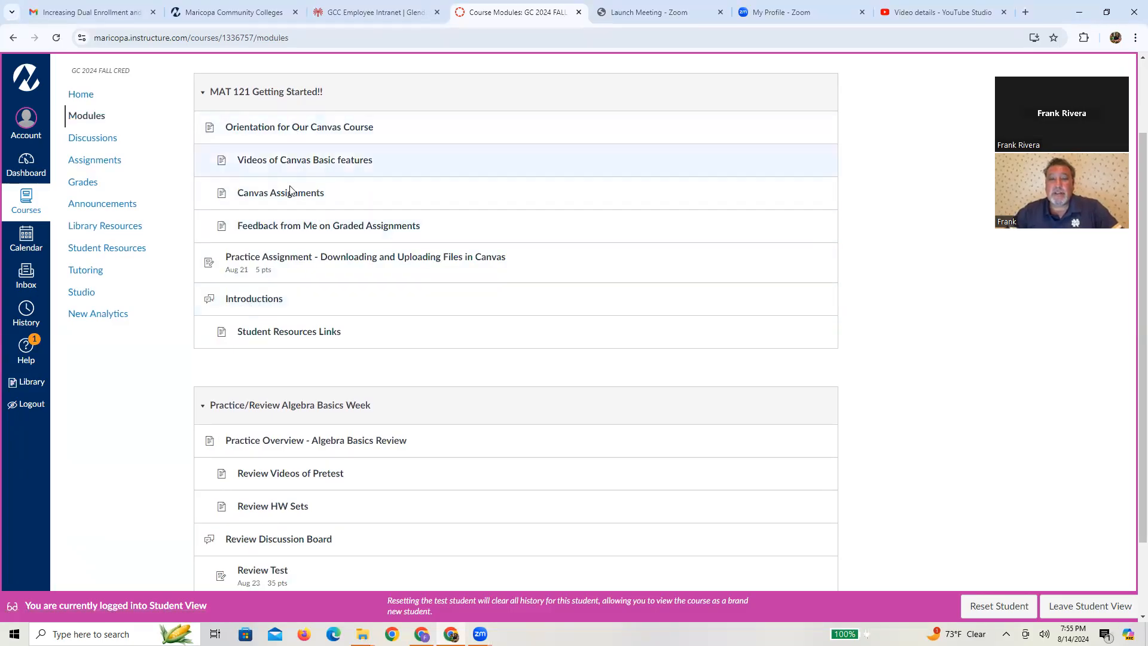
- Open the Introductions discussion and read through its netiquette rules, overview video and posting deadline
click(263, 300)
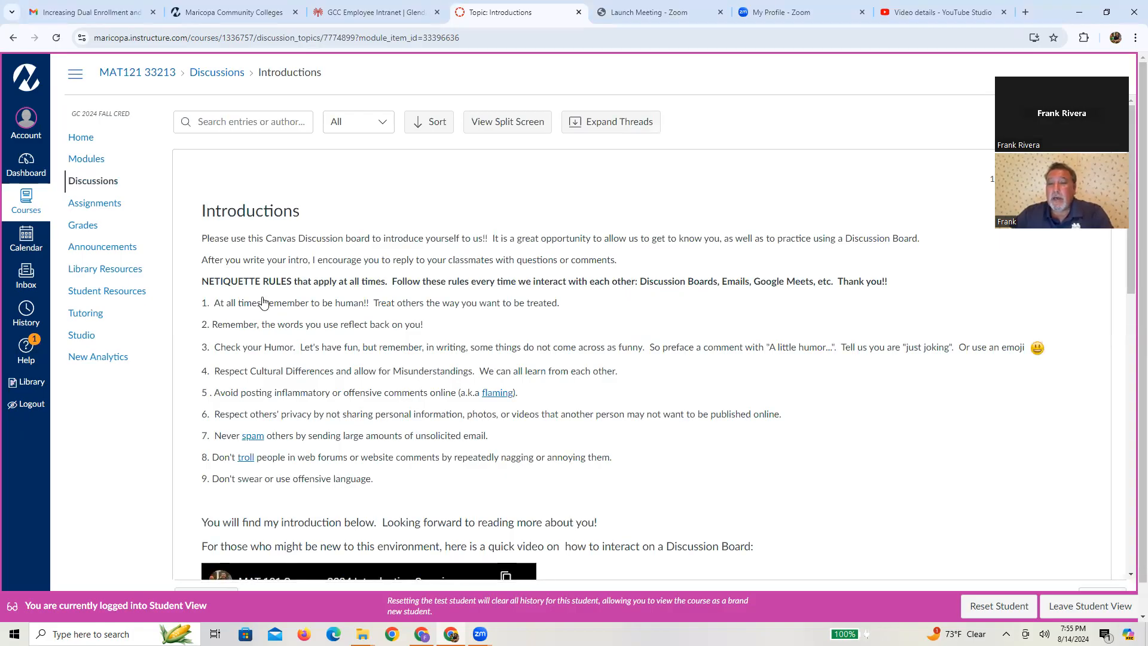
scroll(263, 302, down, 1)
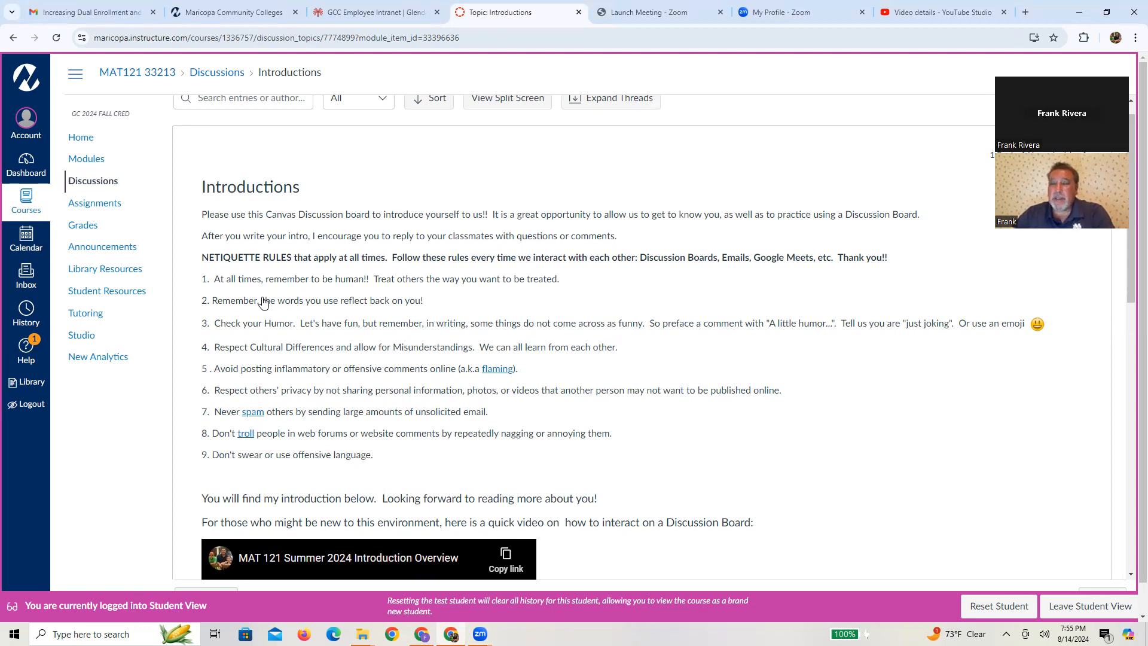
scroll(262, 302, down, 4)
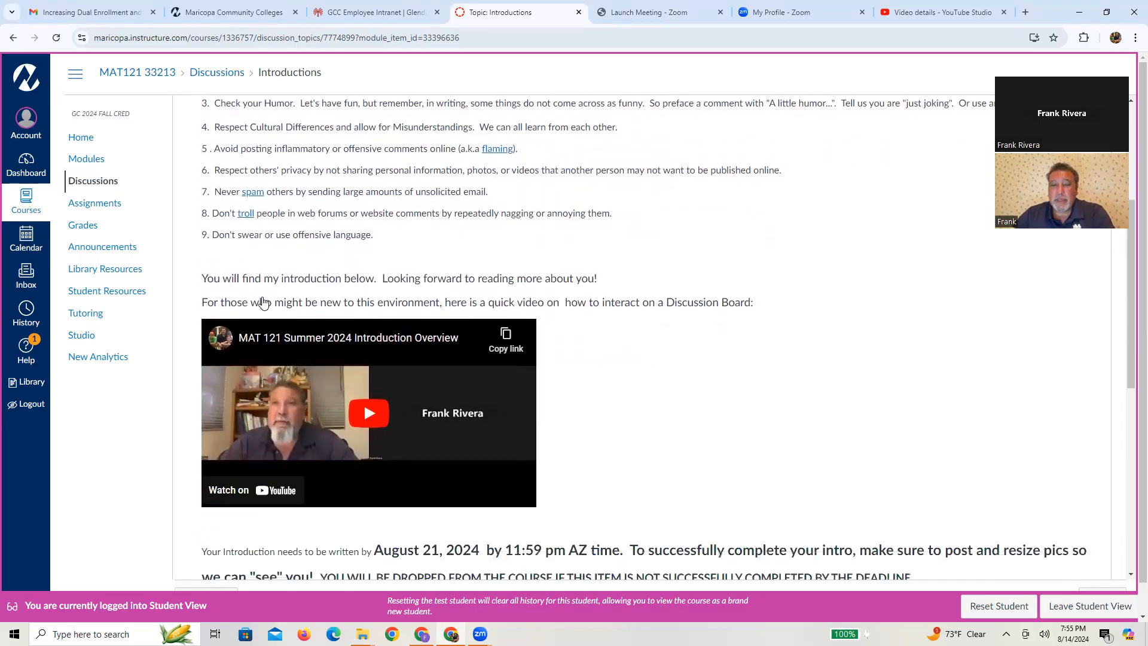
scroll(263, 302, down, 1)
scroll(263, 302, down, 2)
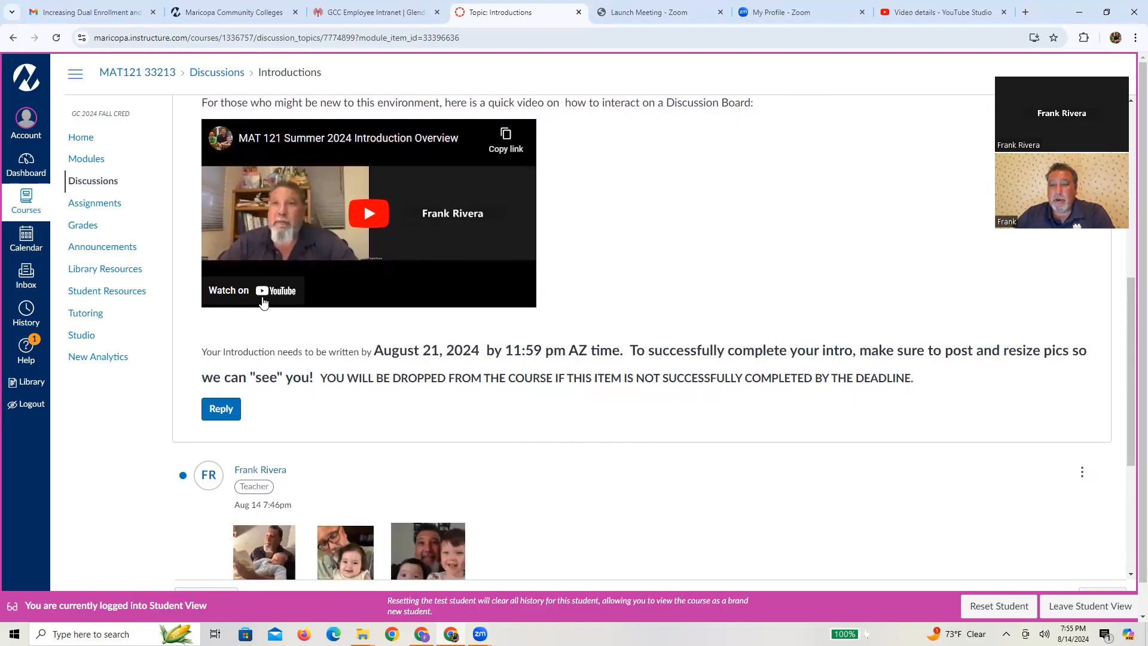
scroll(263, 302, down, 2)
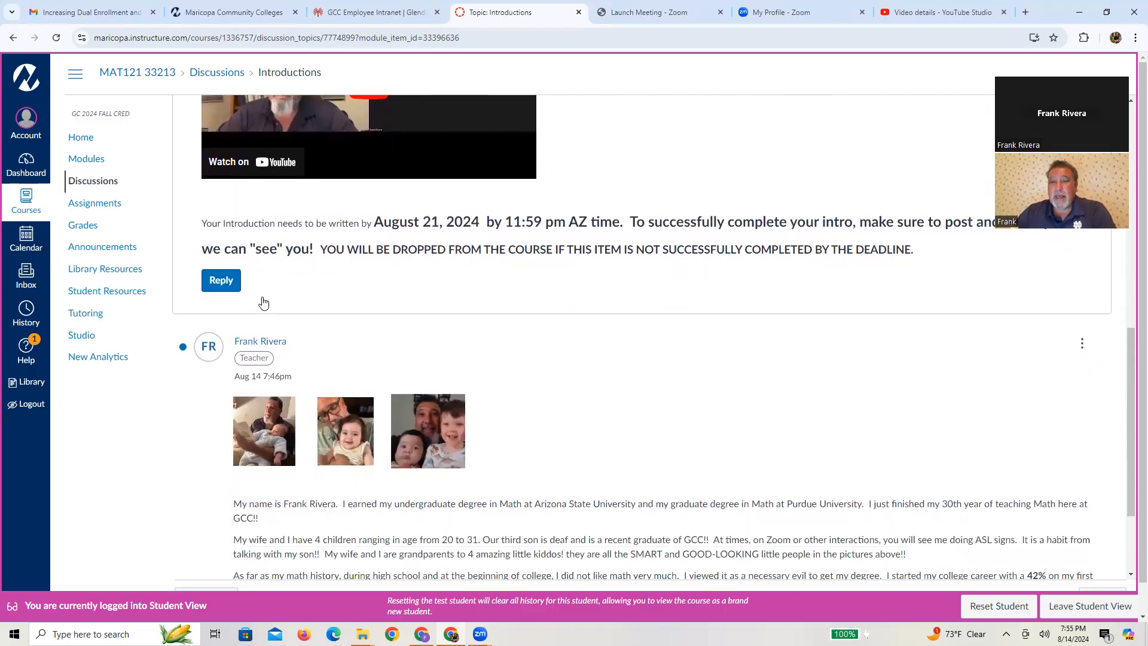
scroll(263, 302, up, 1)
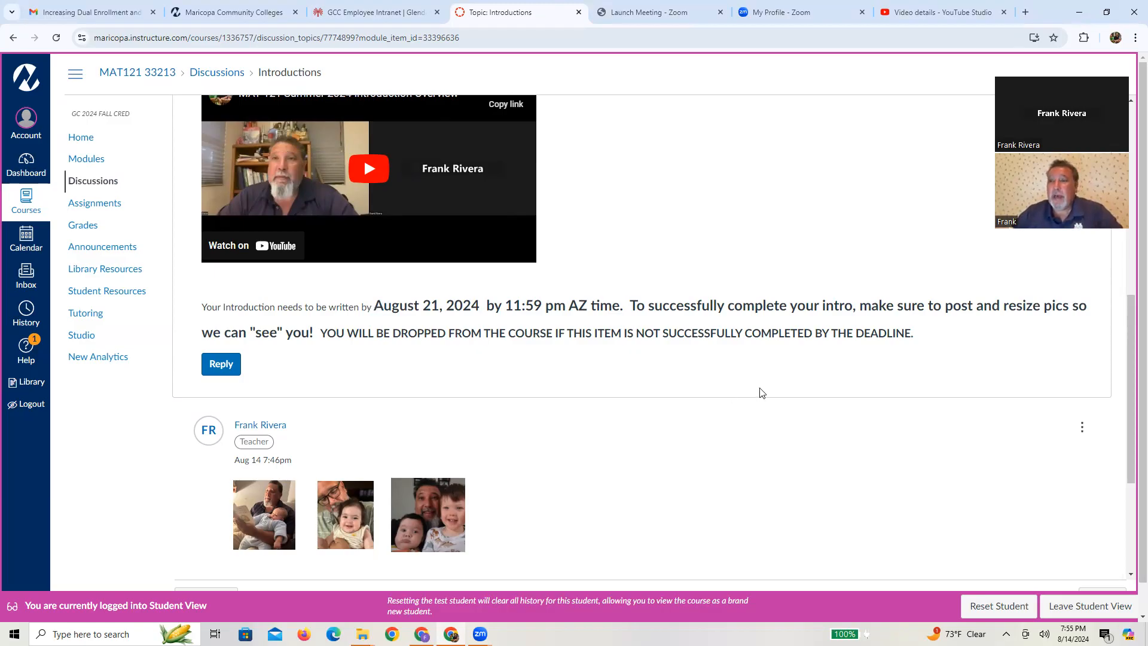
- Highlight the requirement for successfully completing the intro and examine the teacher's example post with its resized pictures
drag(649, 306, 903, 321)
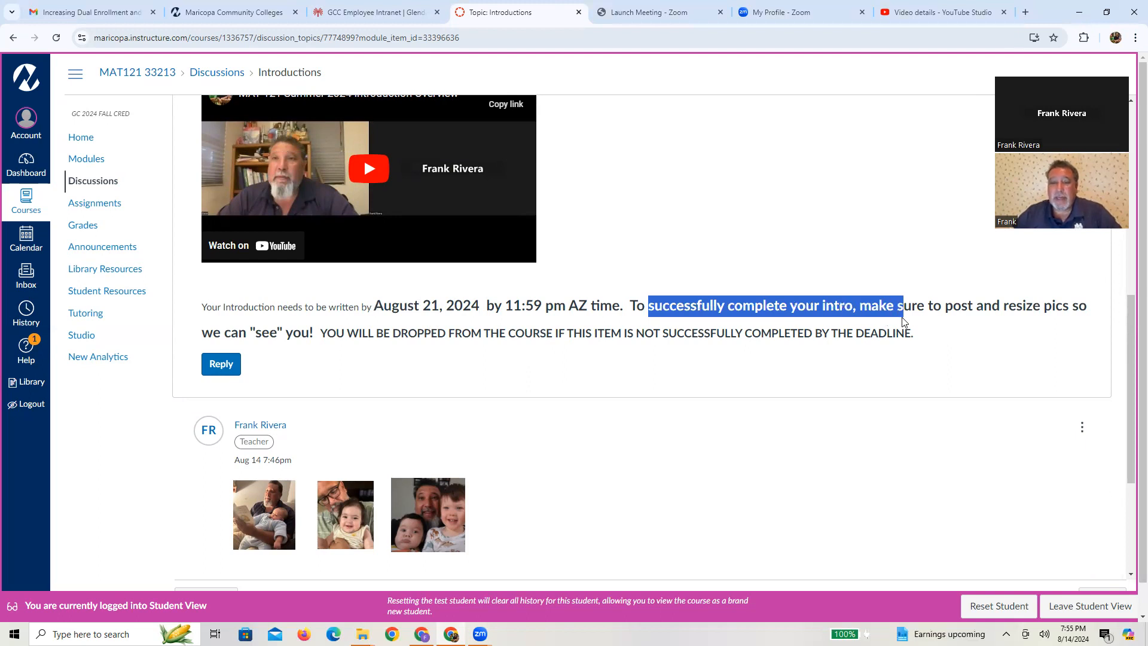
scroll(903, 321, down, 3)
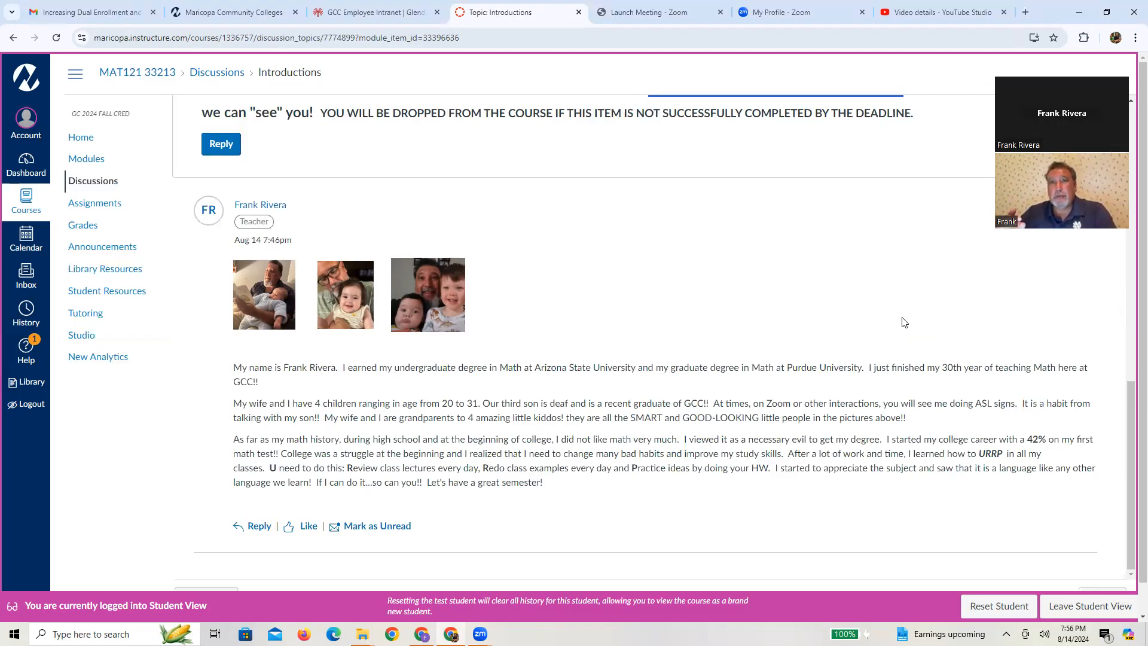
scroll(904, 323, up, 7)
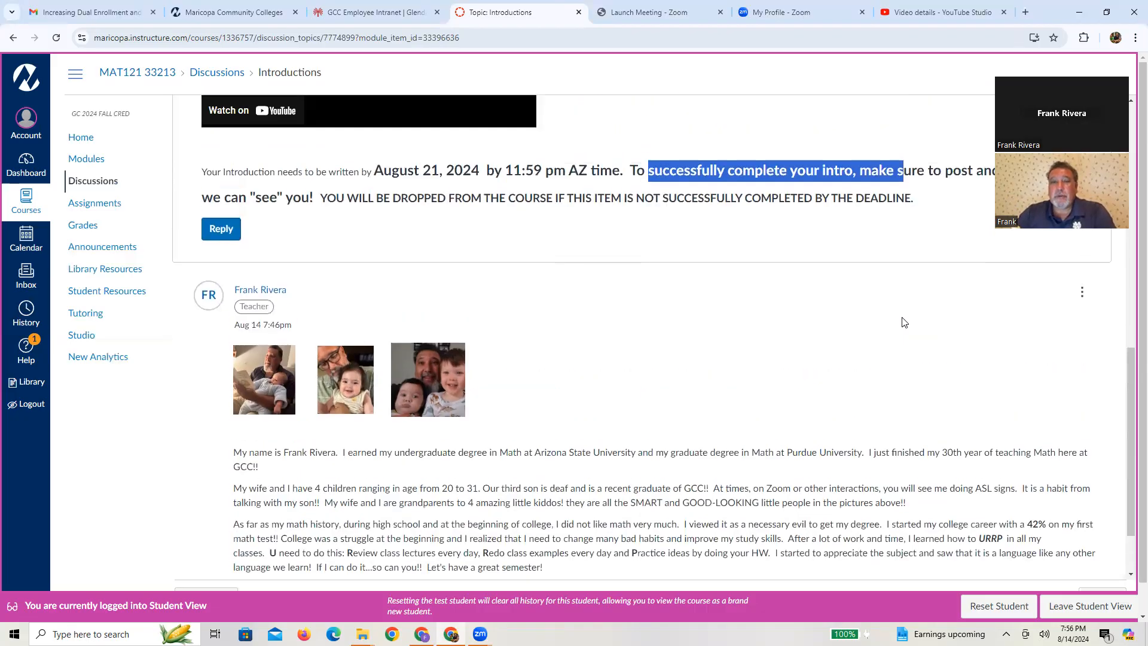
scroll(904, 322, up, 3)
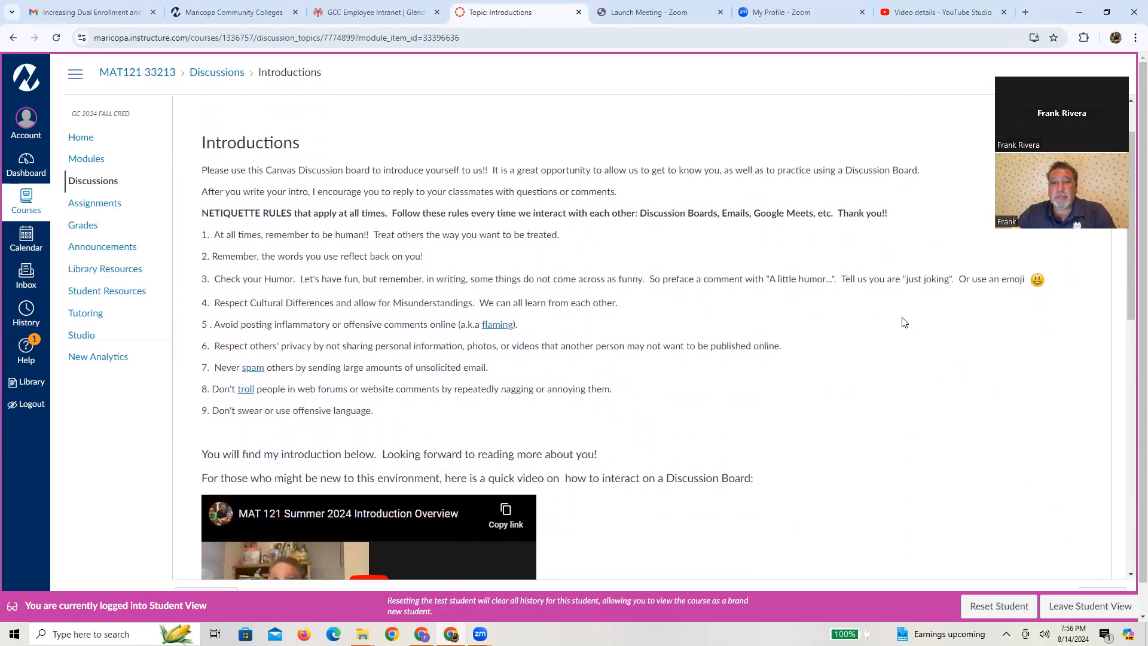
scroll(904, 322, down, 5)
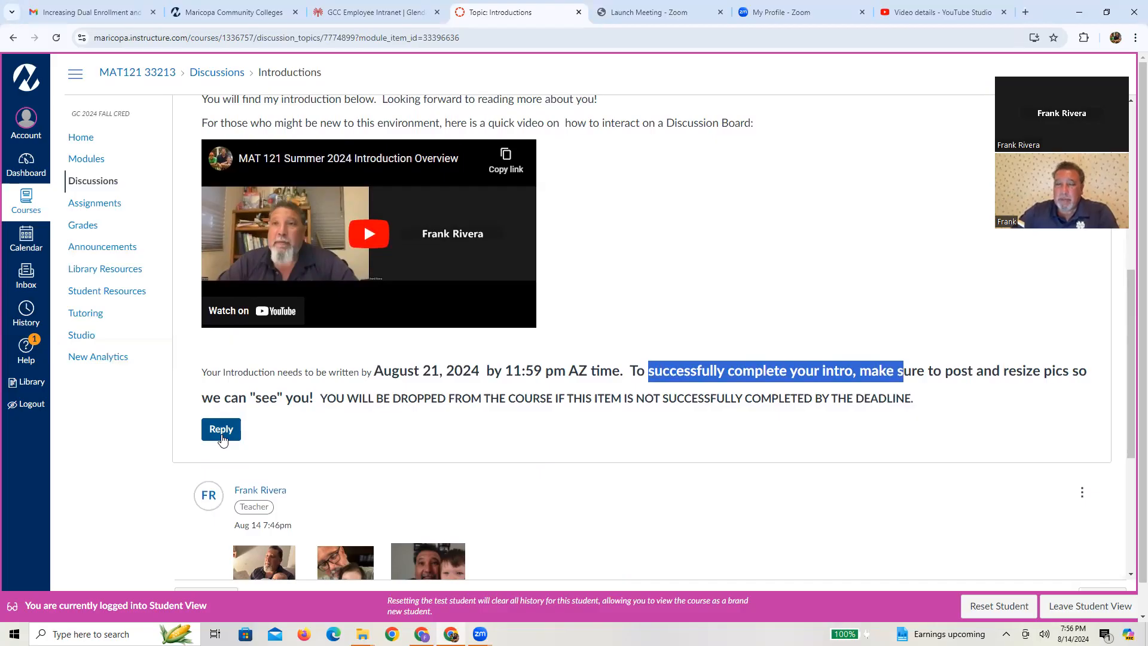
scroll(223, 439, down, 5)
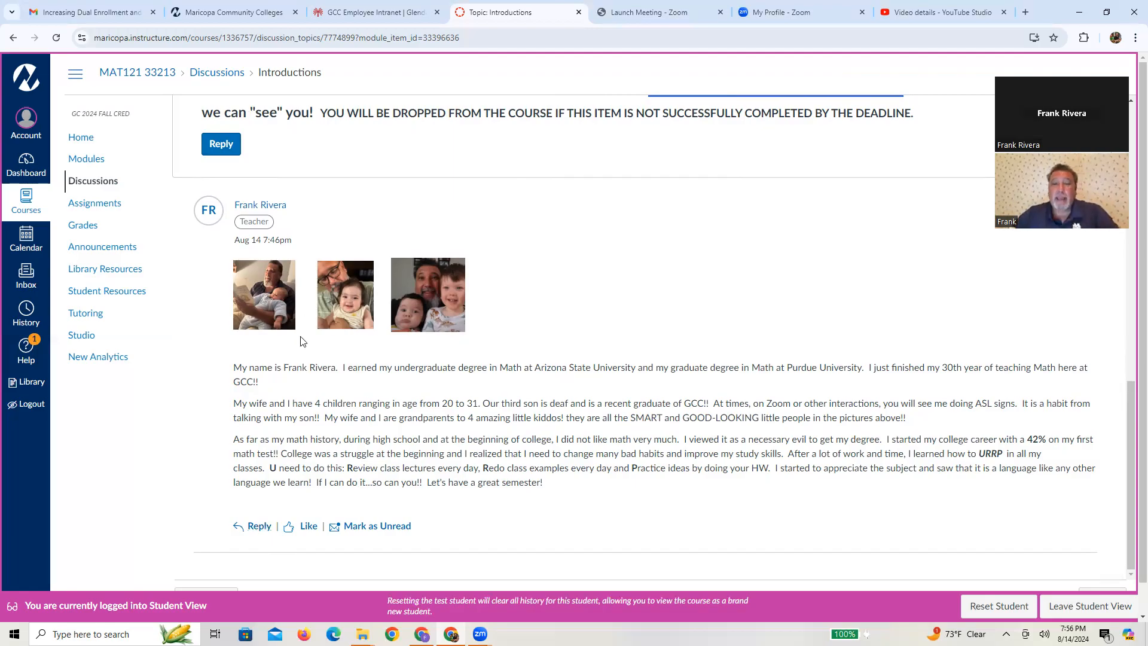
- Start a reply to the Introductions discussion and write "Hello how are you...?" in it
click(223, 145)
click(421, 280)
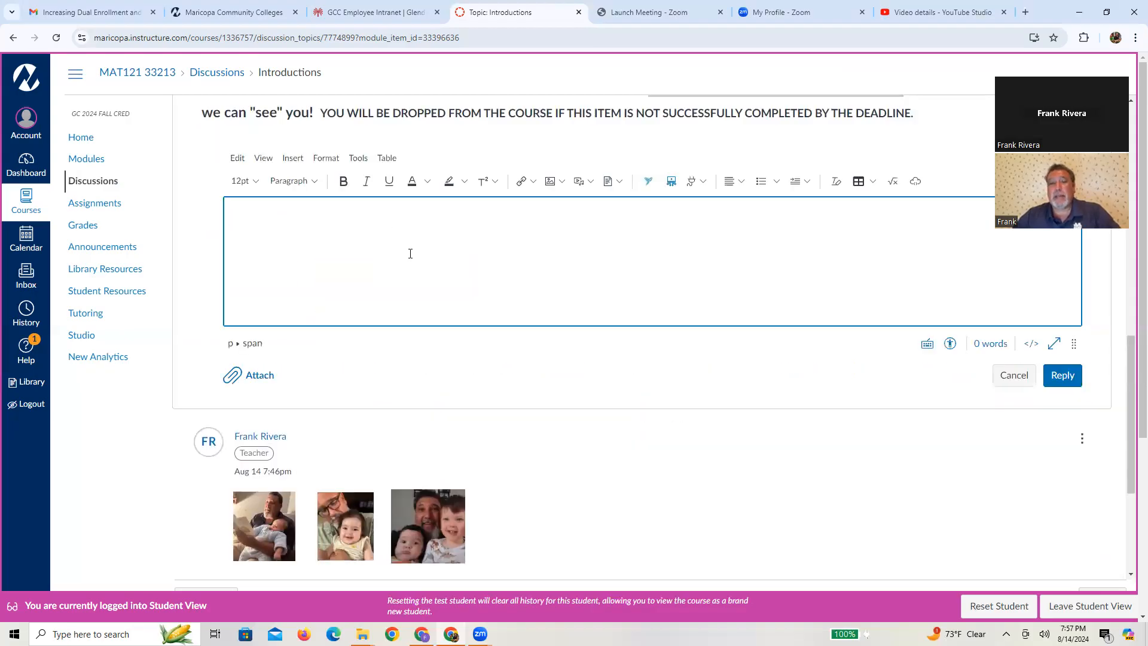
text(Hello how are...)
key(BackSpace)
text(y)
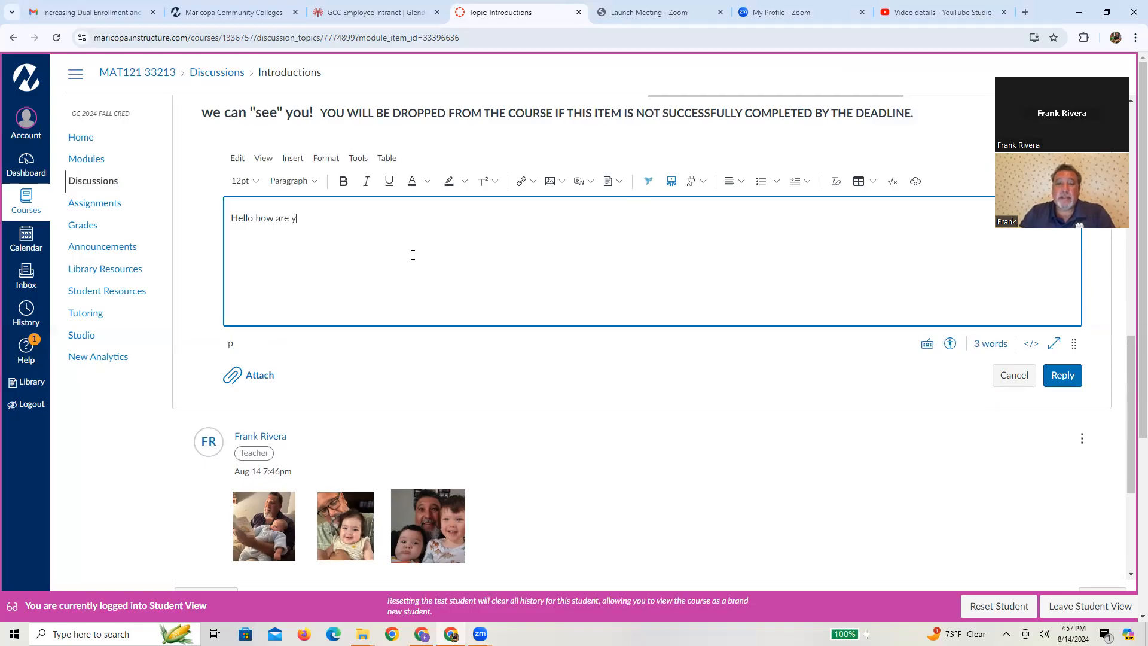
text(ou...)
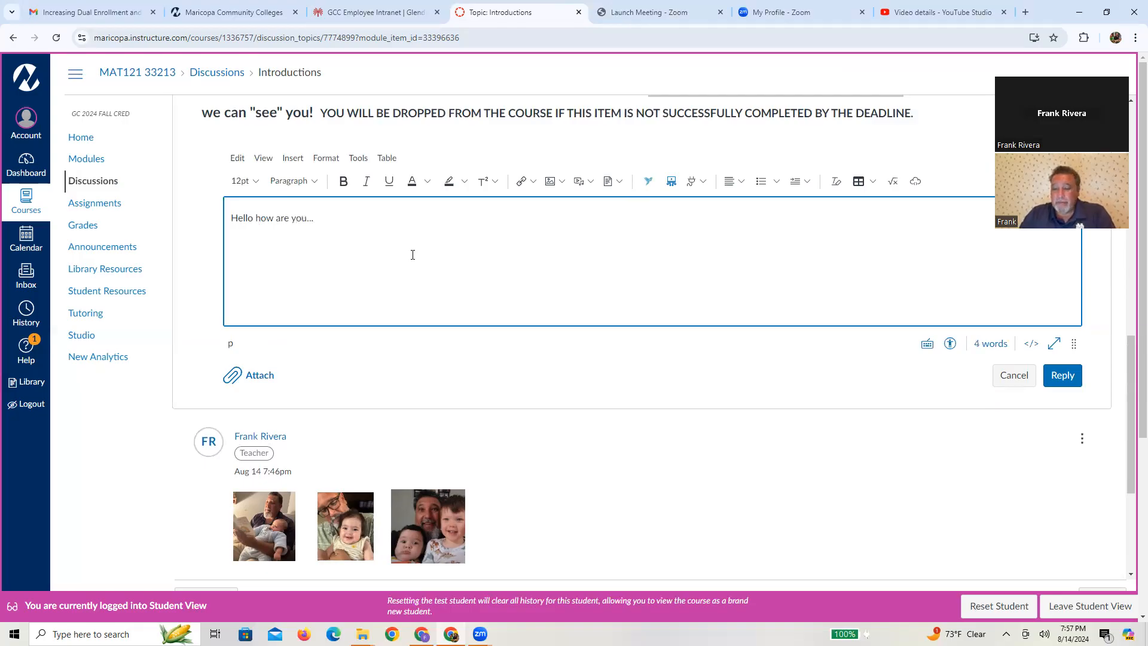
text(?)
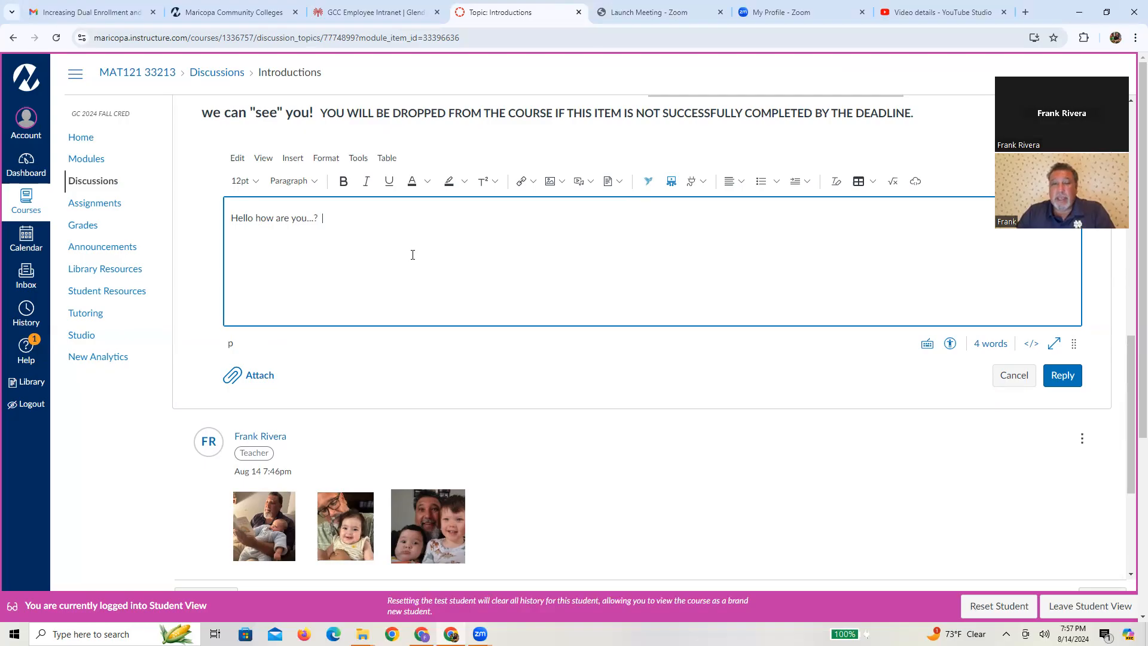
- Upload the first JPEG photo in the FALL 2024 folder and embed it in the reply below the greeting
scroll(412, 255, down, 4)
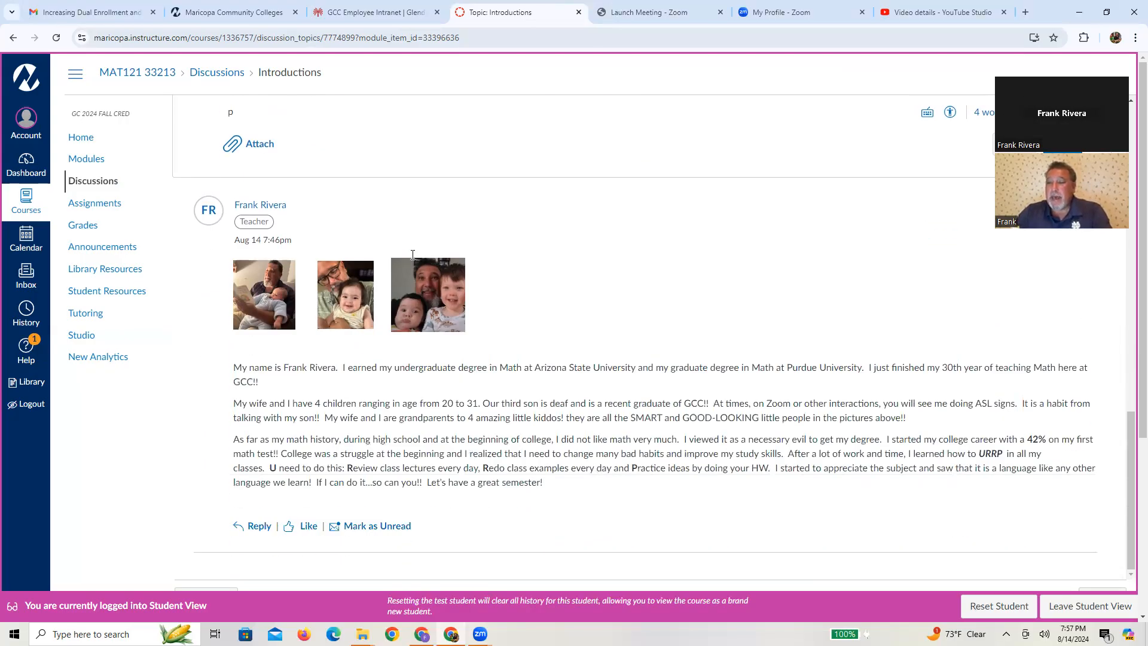
scroll(412, 254, up, 4)
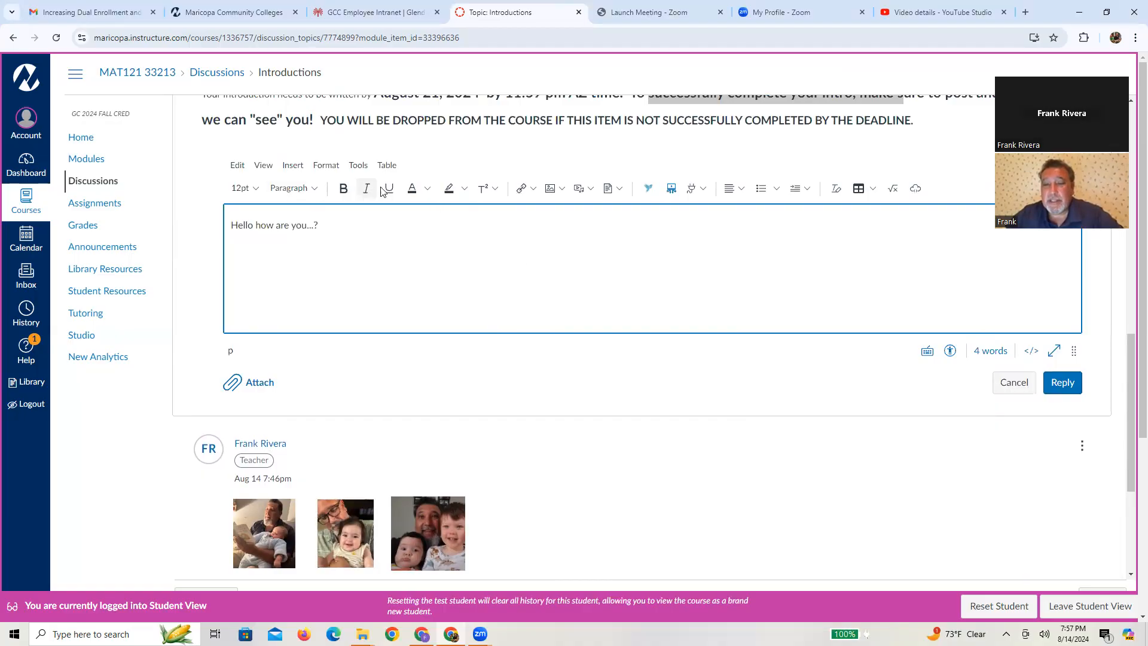
click(562, 190)
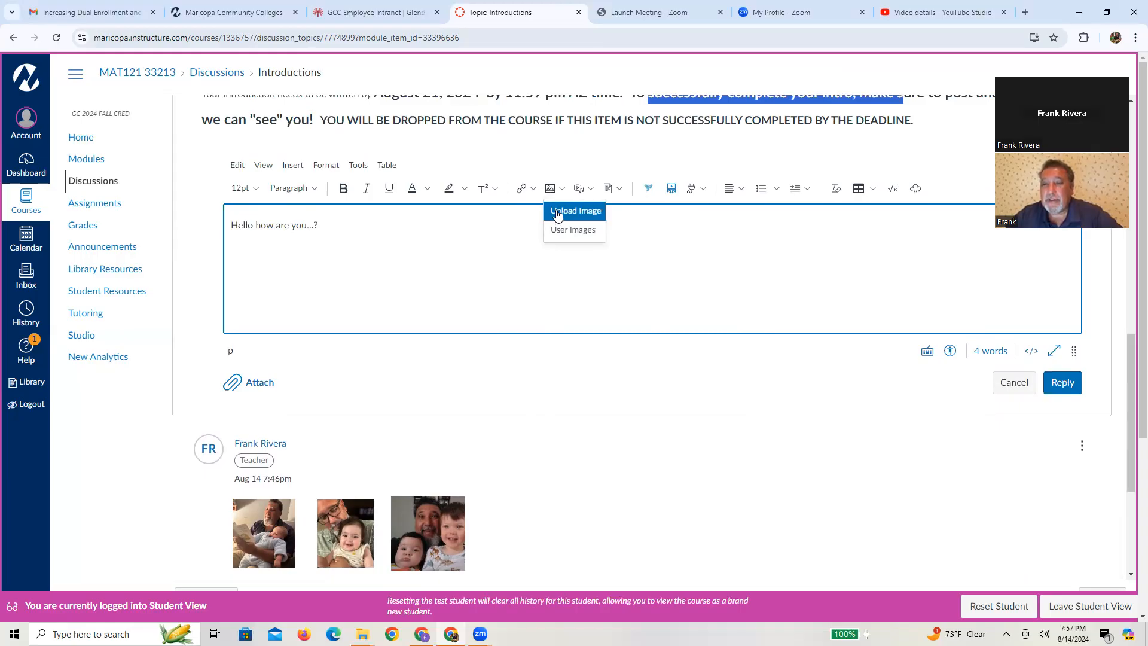
click(557, 212)
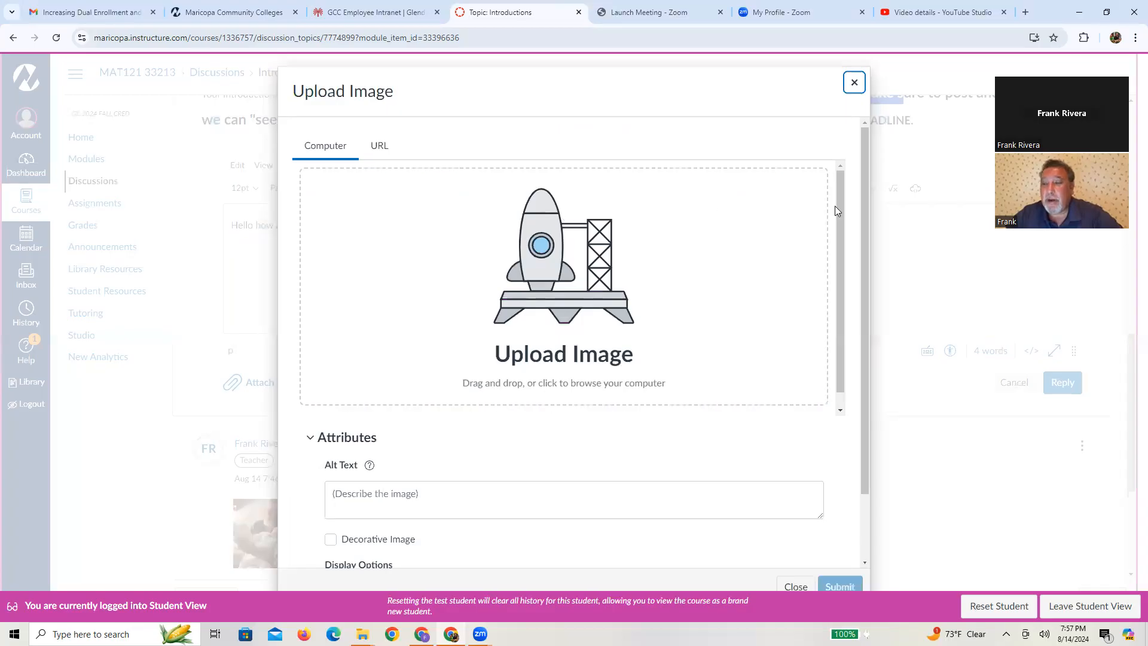
click(1107, 11)
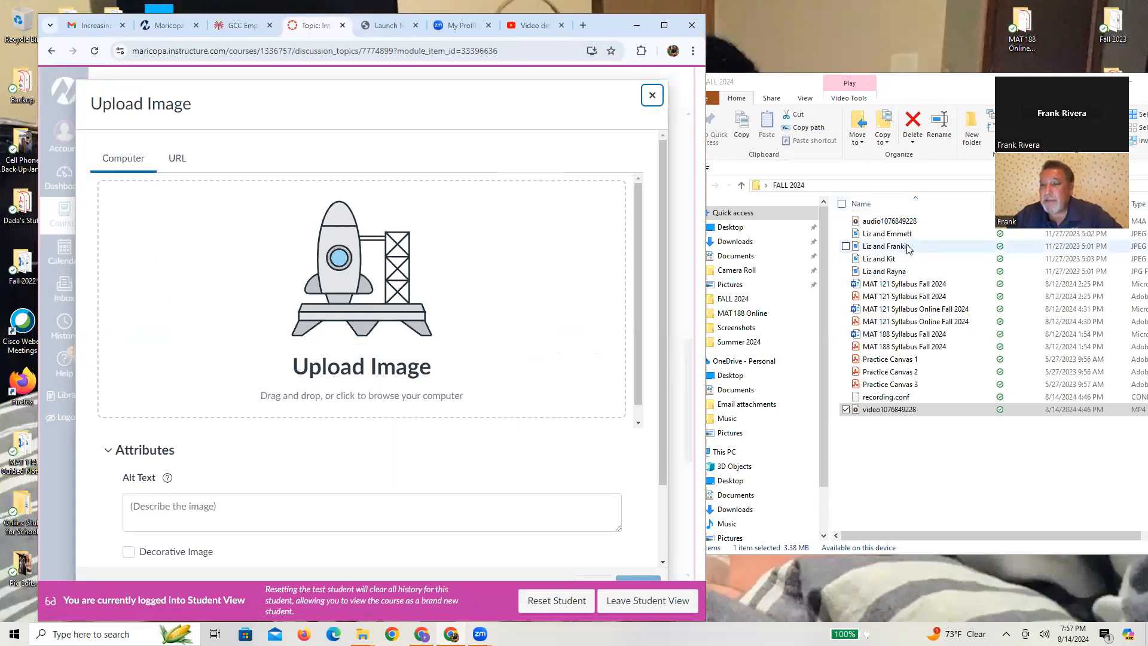
drag(904, 238, 366, 315)
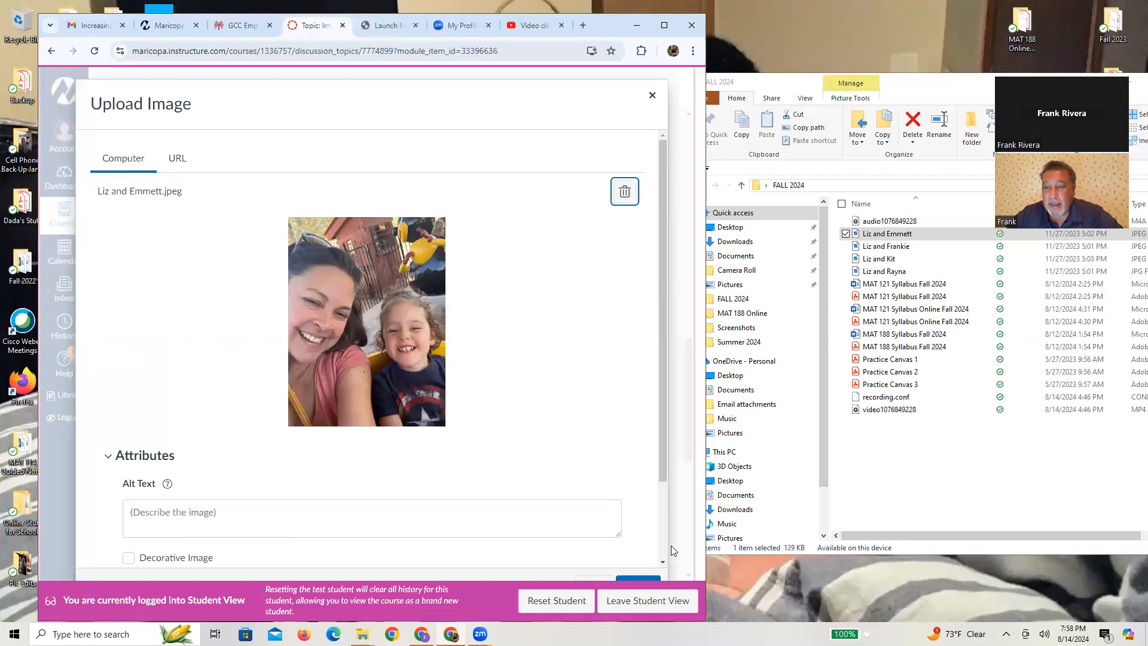
scroll(662, 535, down, 2)
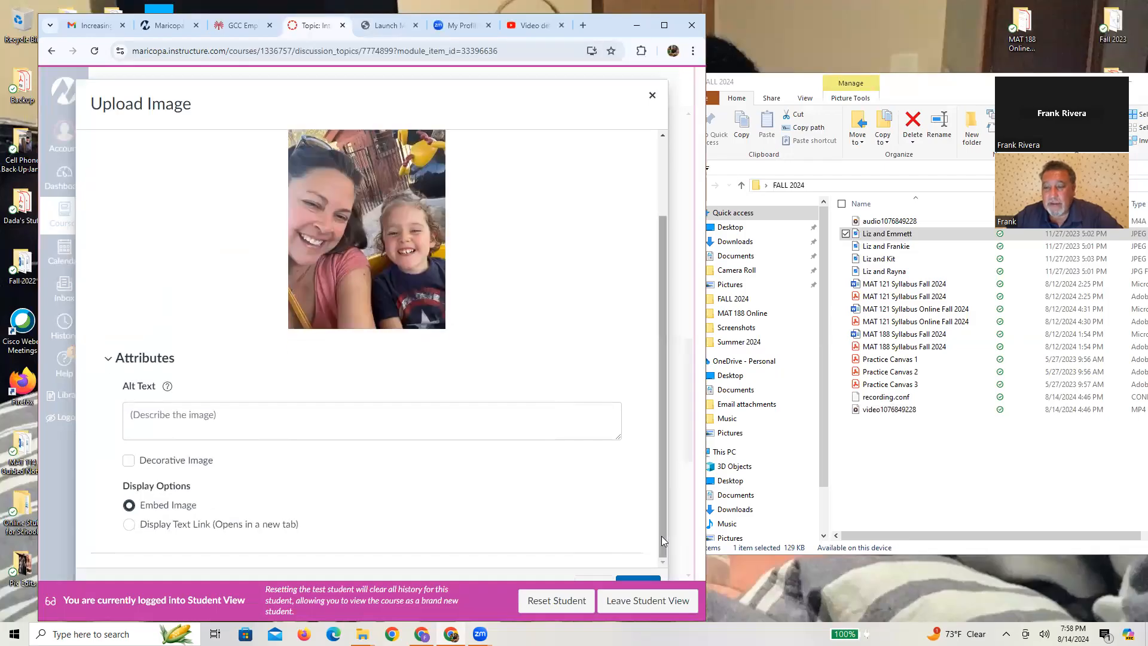
click(649, 578)
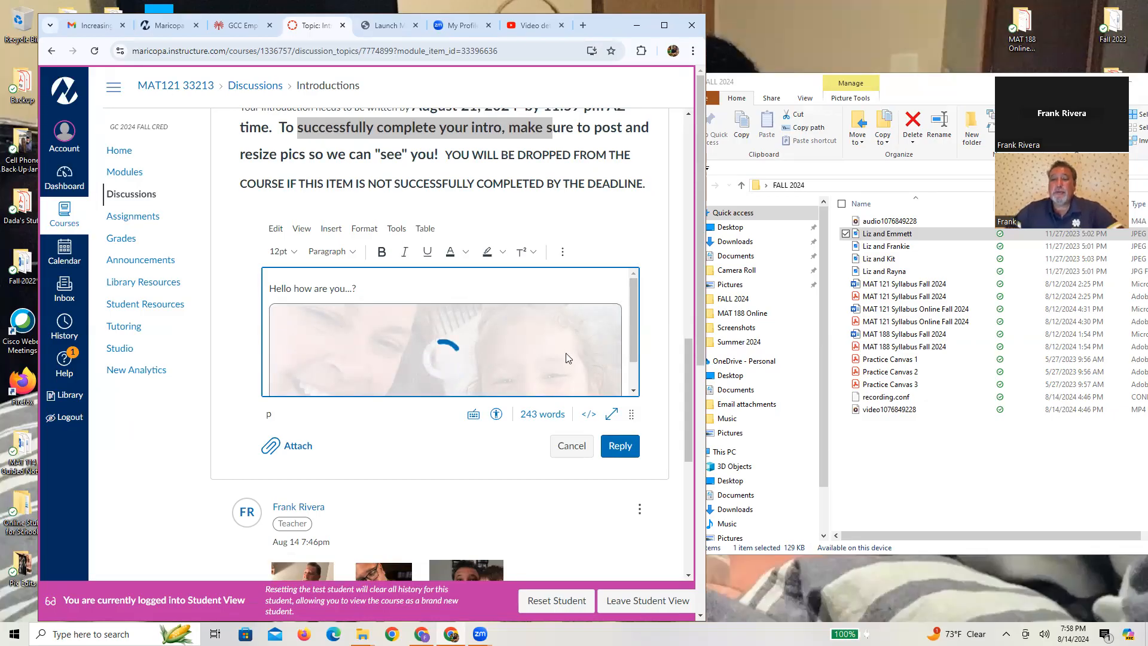
- Shrink the embedded photo in the reply to a small thumbnail, keeping its proportions
scroll(565, 359, down, 5)
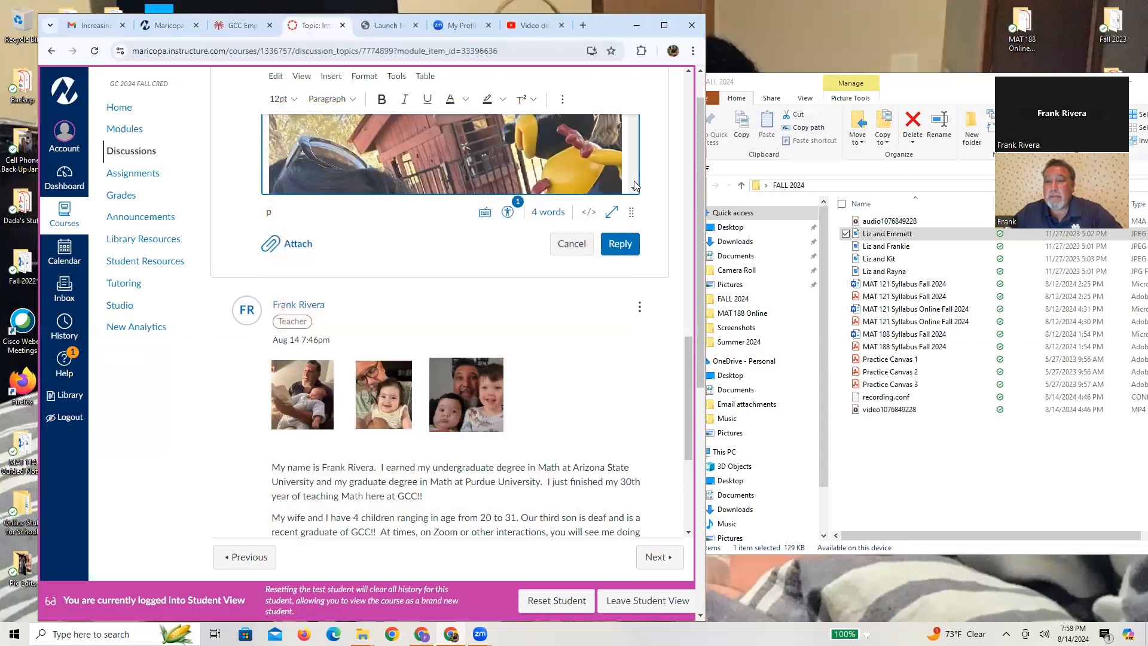
scroll(634, 186, up, 2)
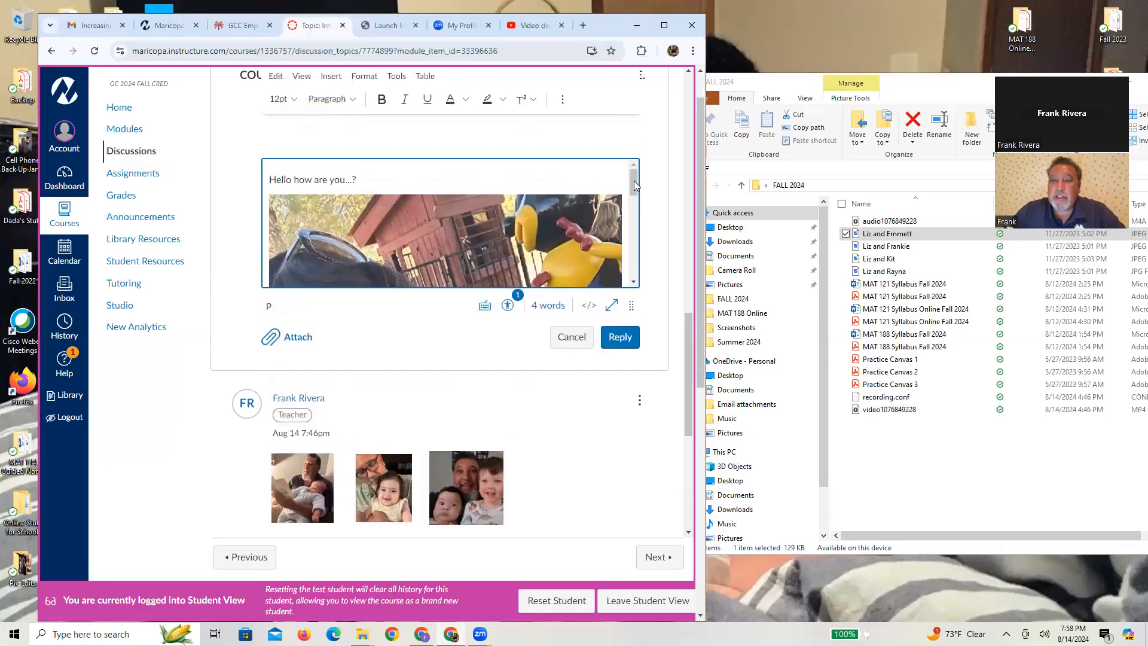
click(589, 221)
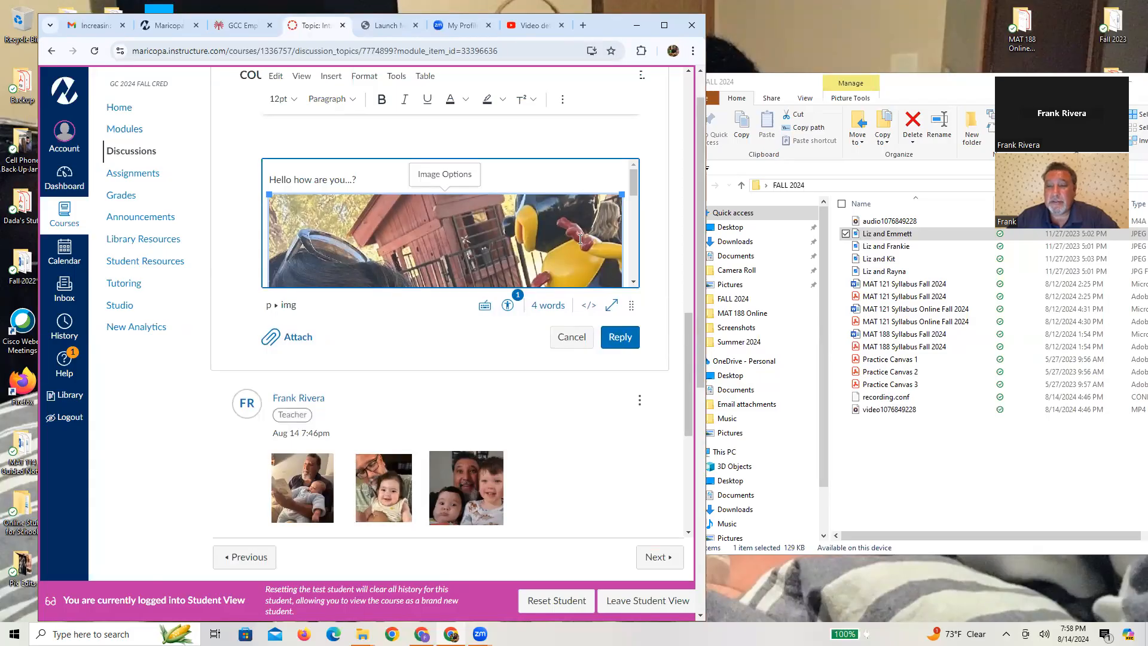
drag(620, 194, 318, 262)
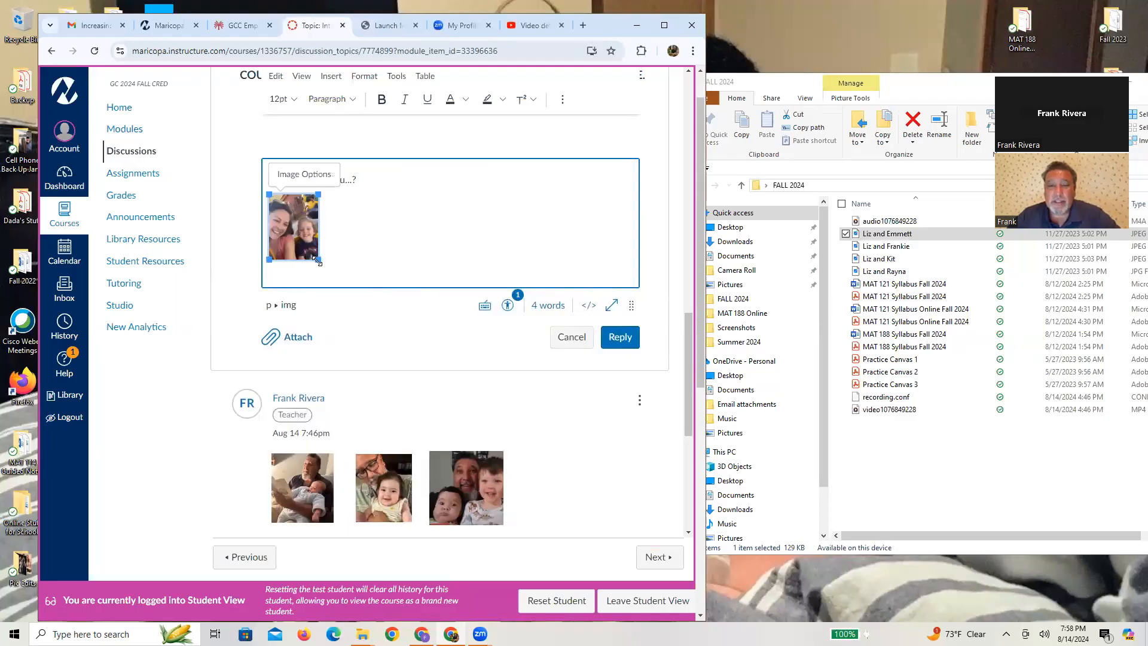
click(344, 227)
- Leave Student View and start a new reply to the Introductions discussion as the teacher
click(659, 601)
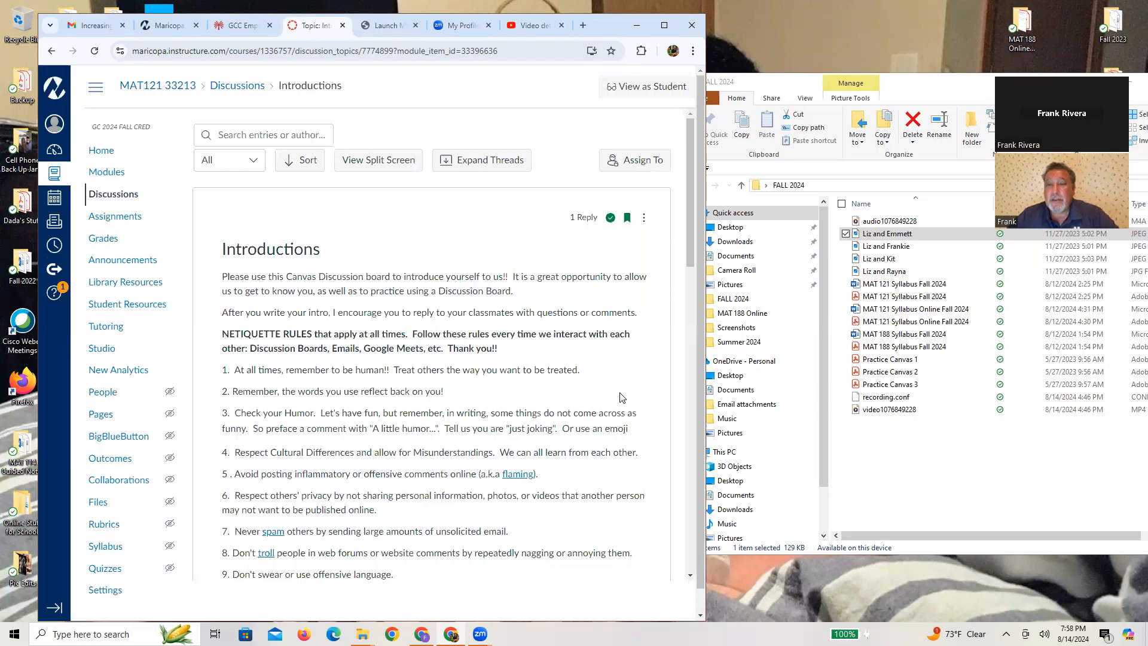
click(689, 466)
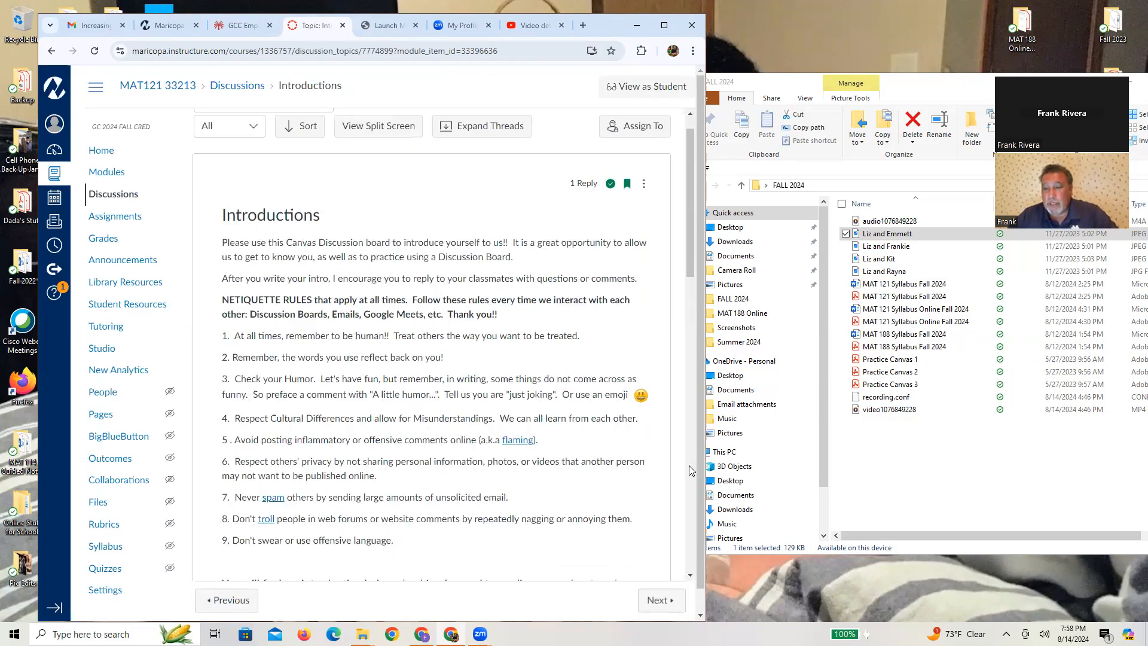
click(688, 465)
drag(689, 465, 688, 416)
click(239, 396)
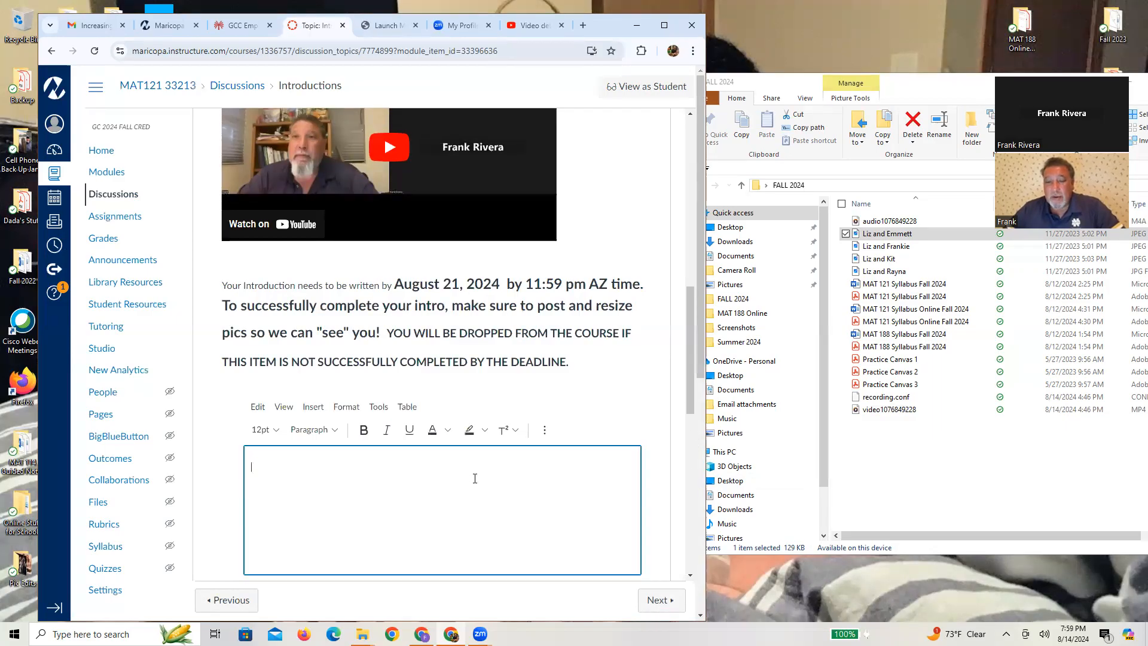
- Insert the first picture from the course images, the one starting with IMG_2023, into the empty reply
click(664, 26)
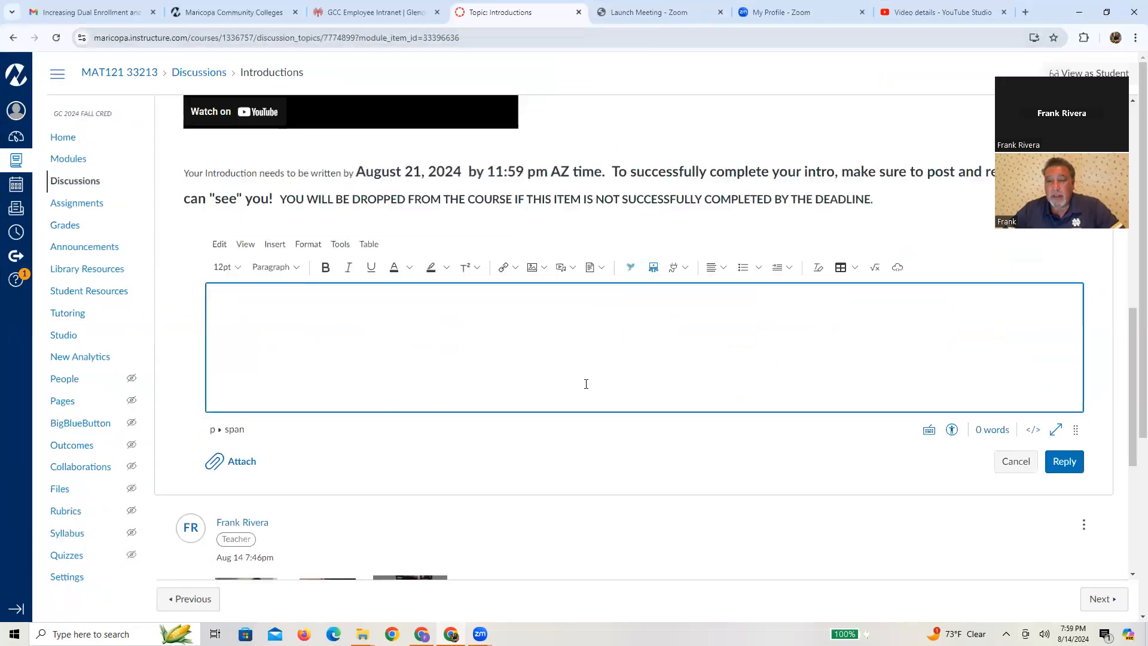
click(545, 268)
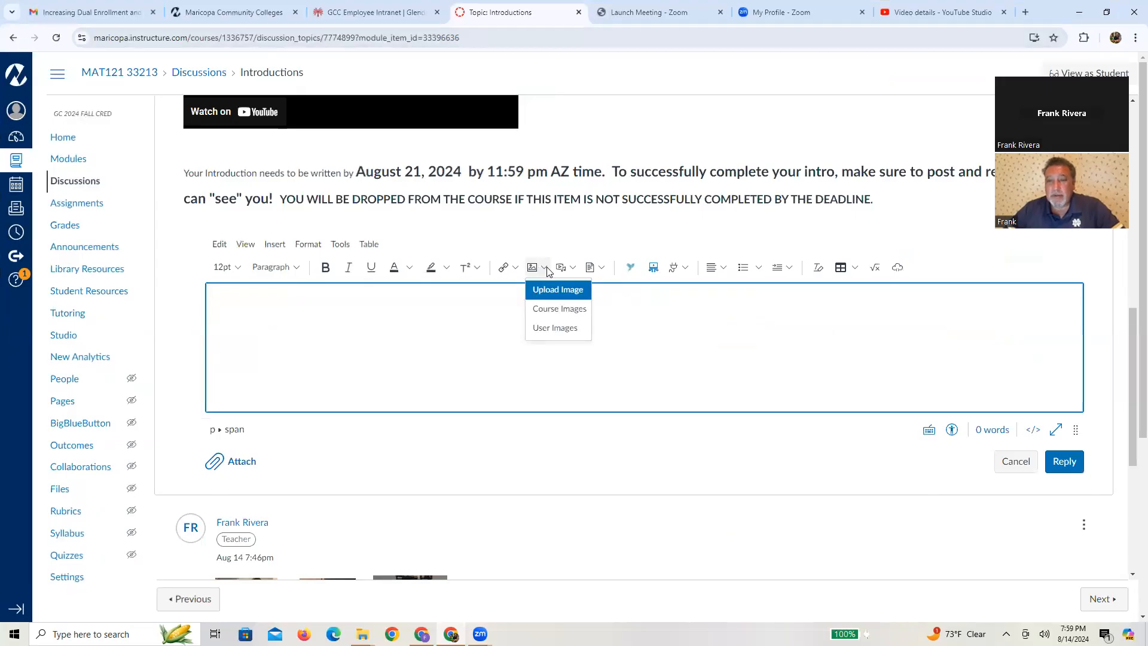
click(556, 309)
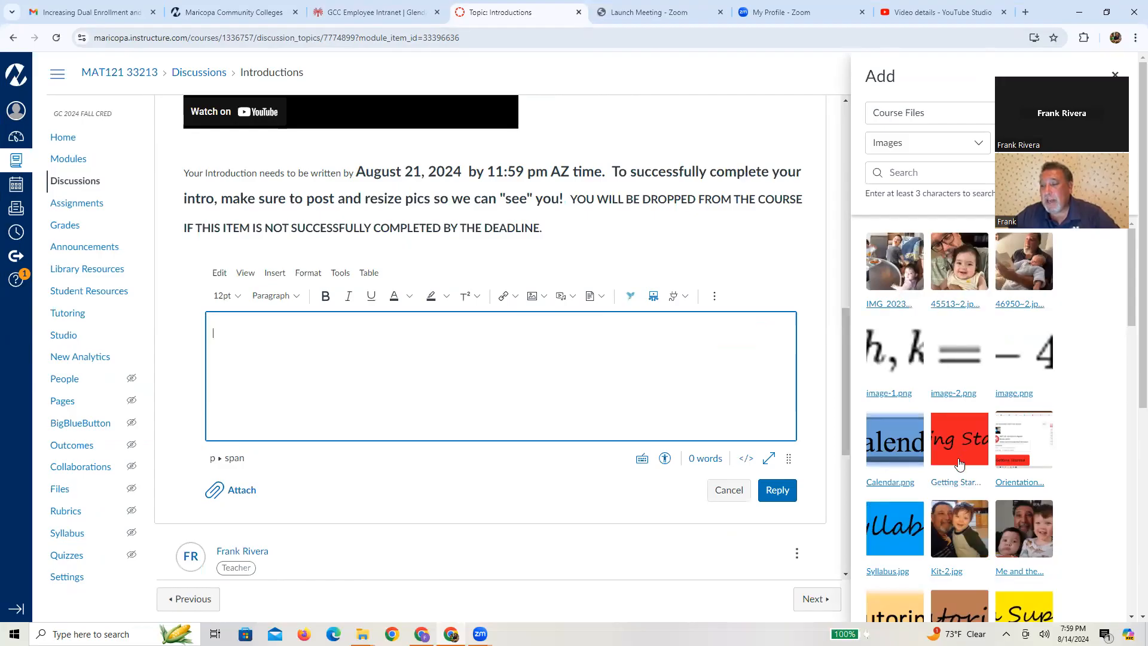
click(907, 276)
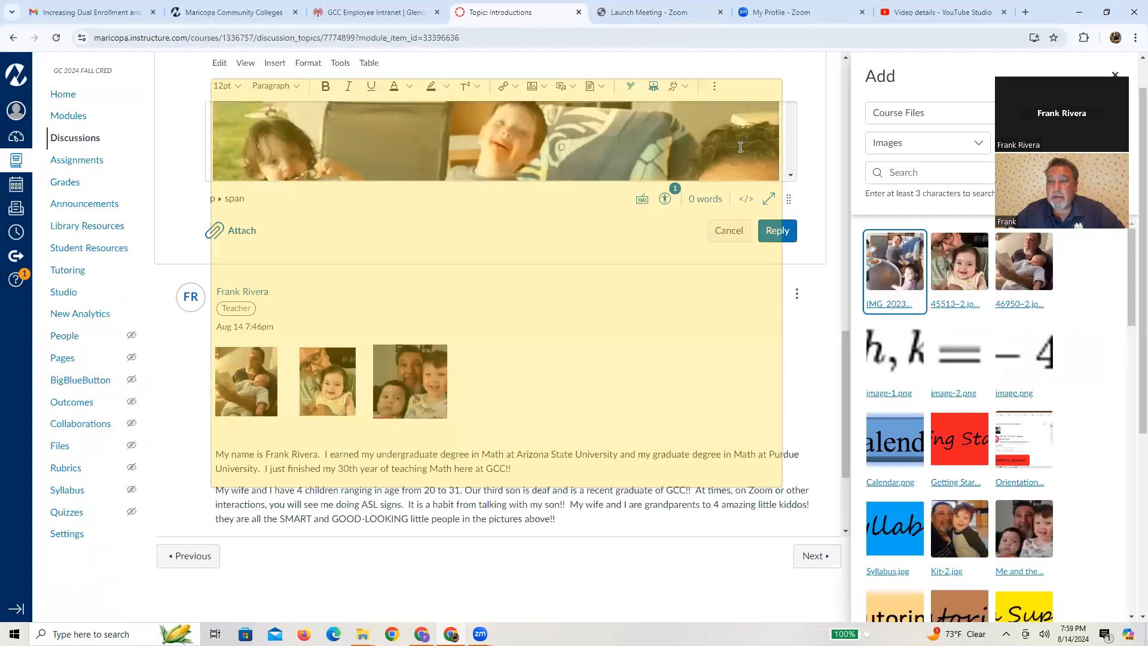
- Shrink the inserted course picture in the reply to a small thumbnail, keeping its proportions
click(792, 155)
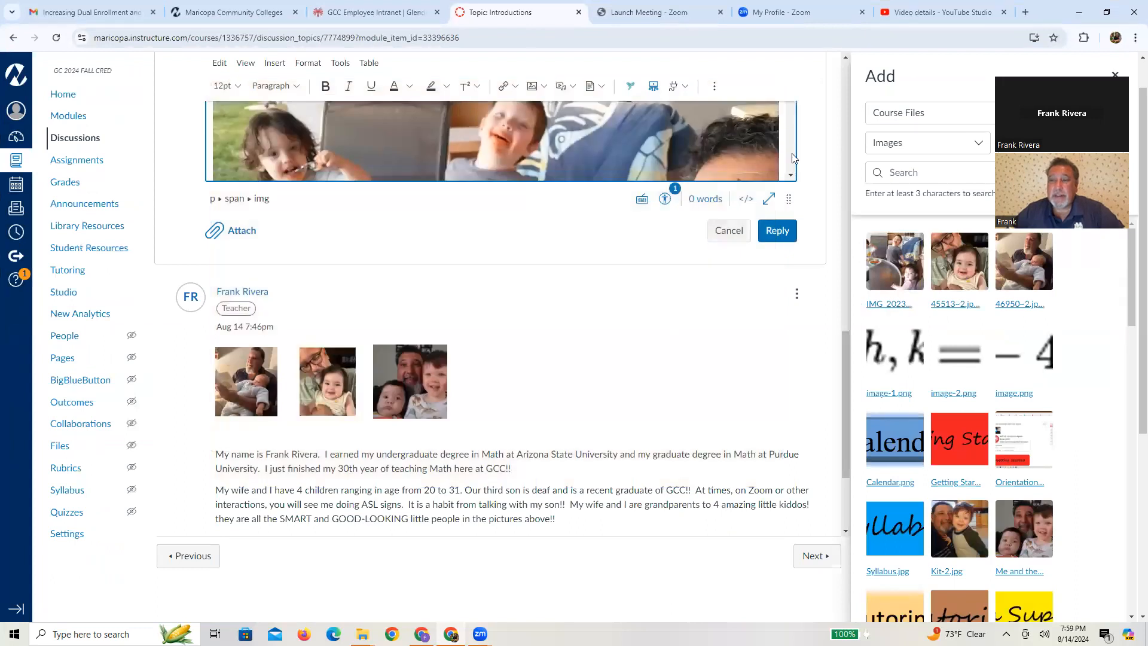
scroll(793, 157, down, 1)
scroll(794, 158, up, 2)
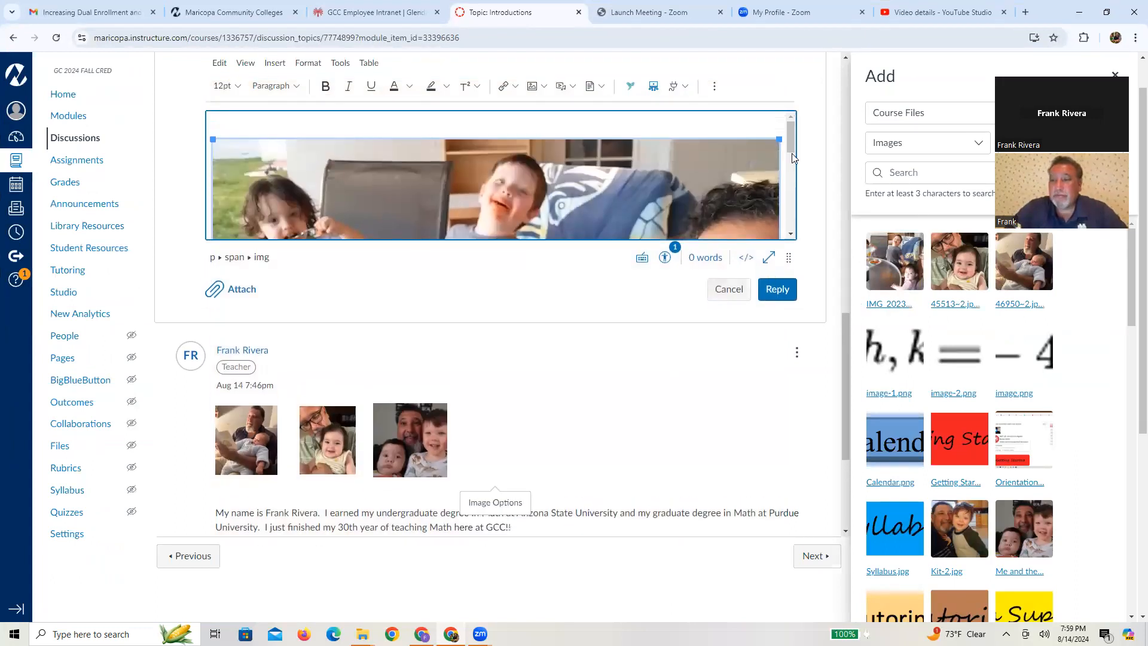
drag(778, 139, 326, 174)
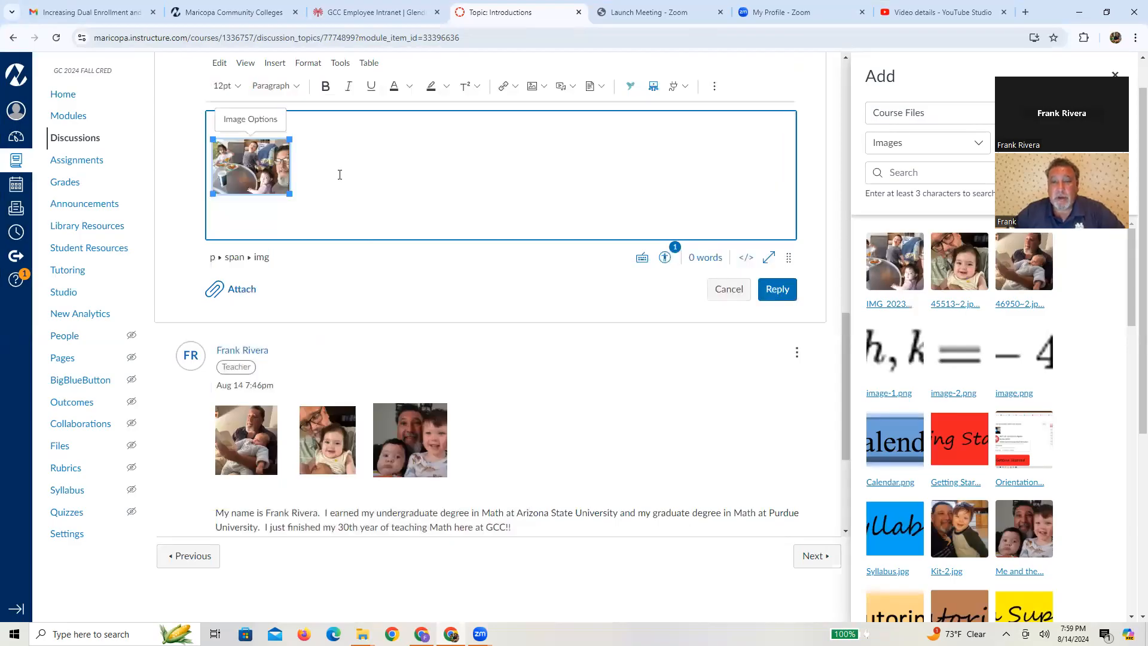
- Upload the third JPEG photo in the FALL 2024 folder and embed it in the reply after the thumbnail, separated by spaces
click(321, 172)
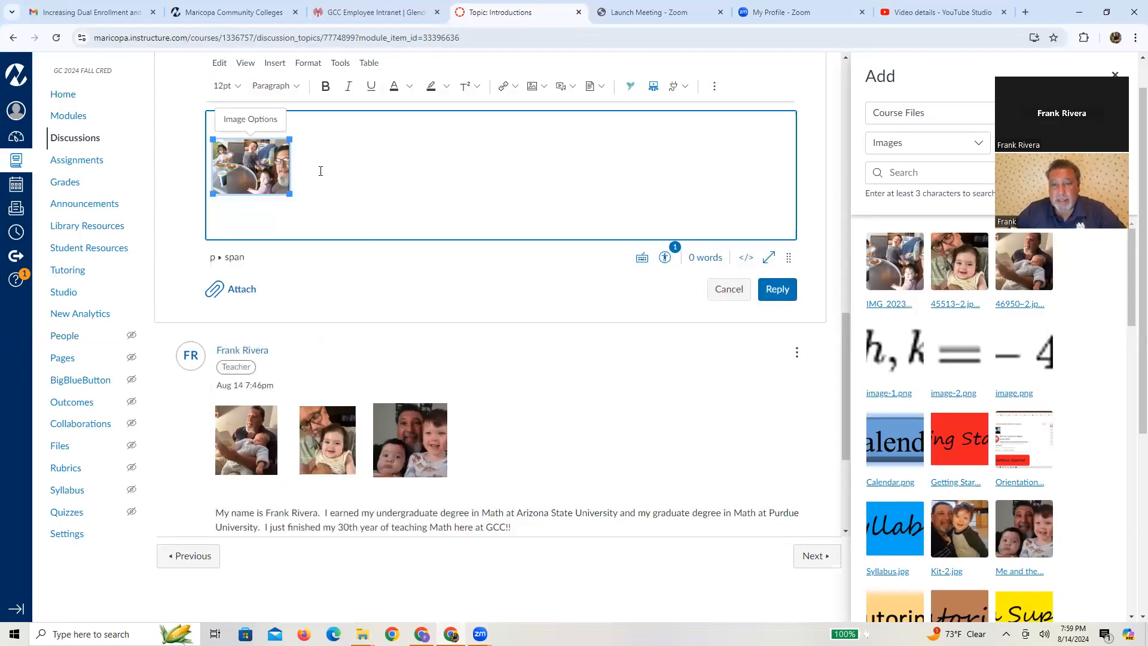
click(320, 171)
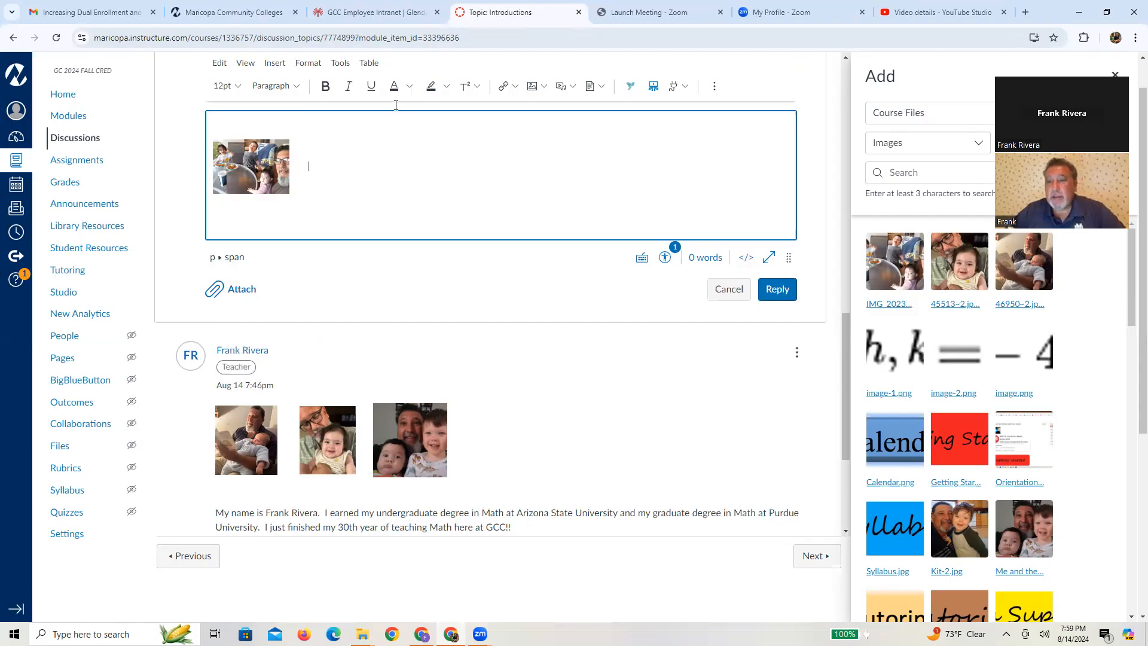
click(541, 86)
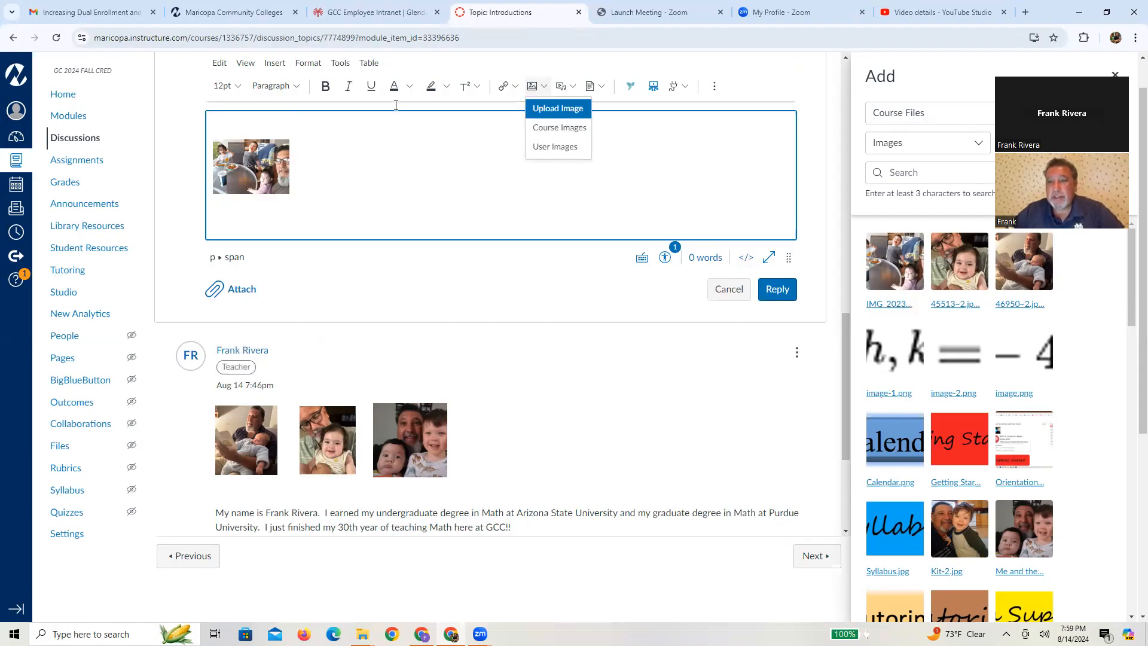
click(549, 108)
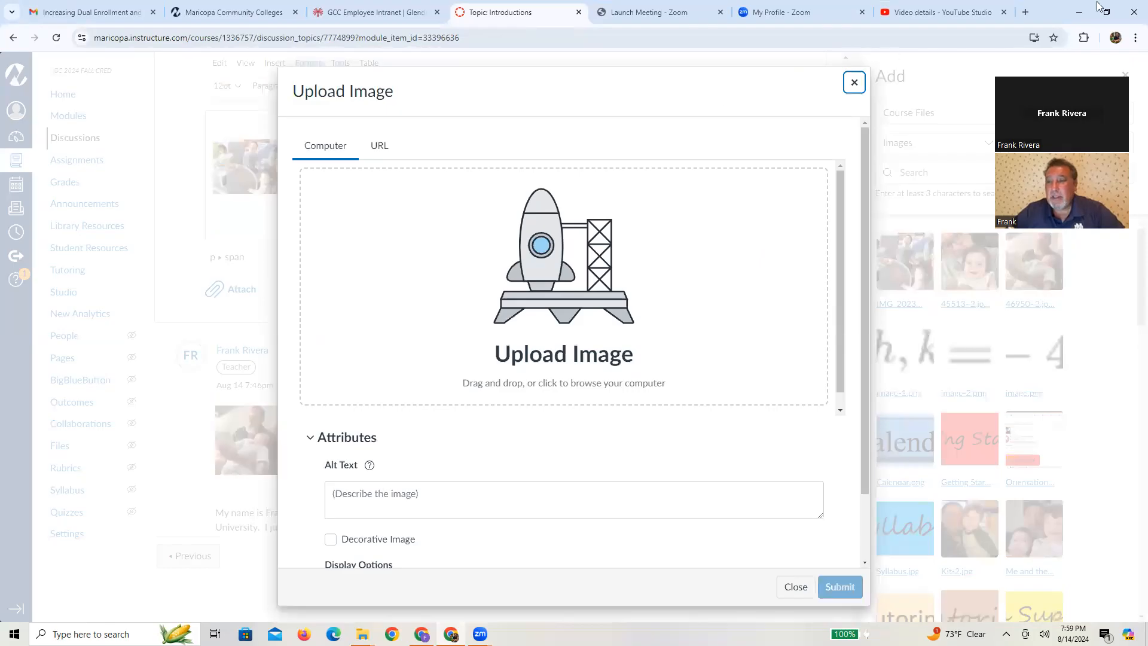
click(1113, 13)
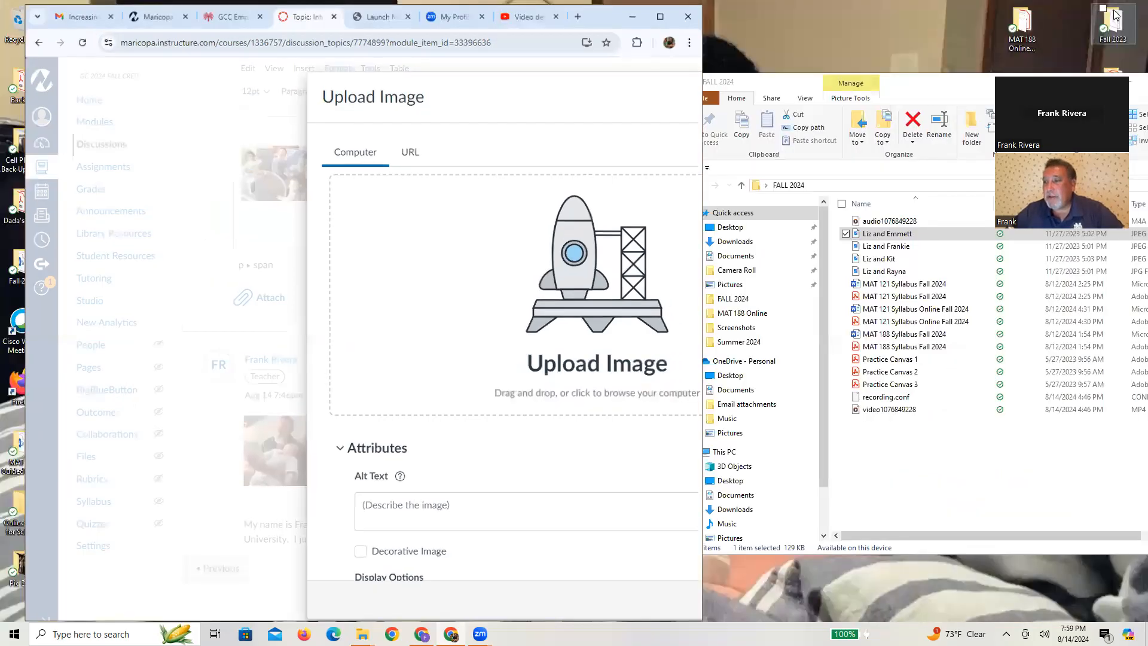
click(926, 247)
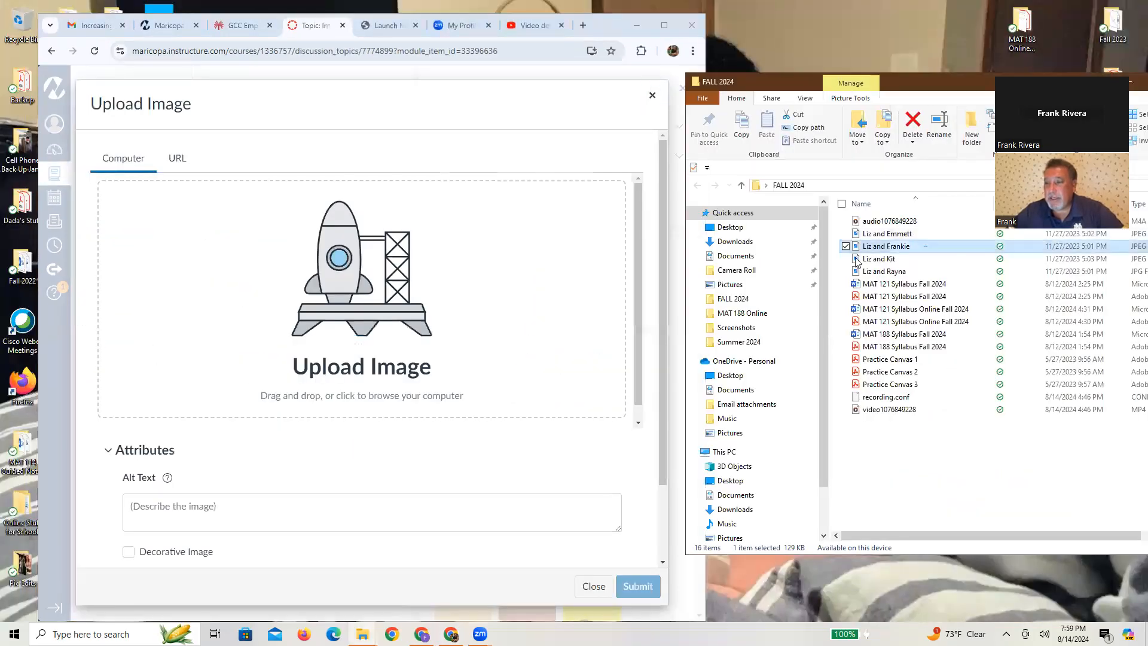
shift+click(904, 296)
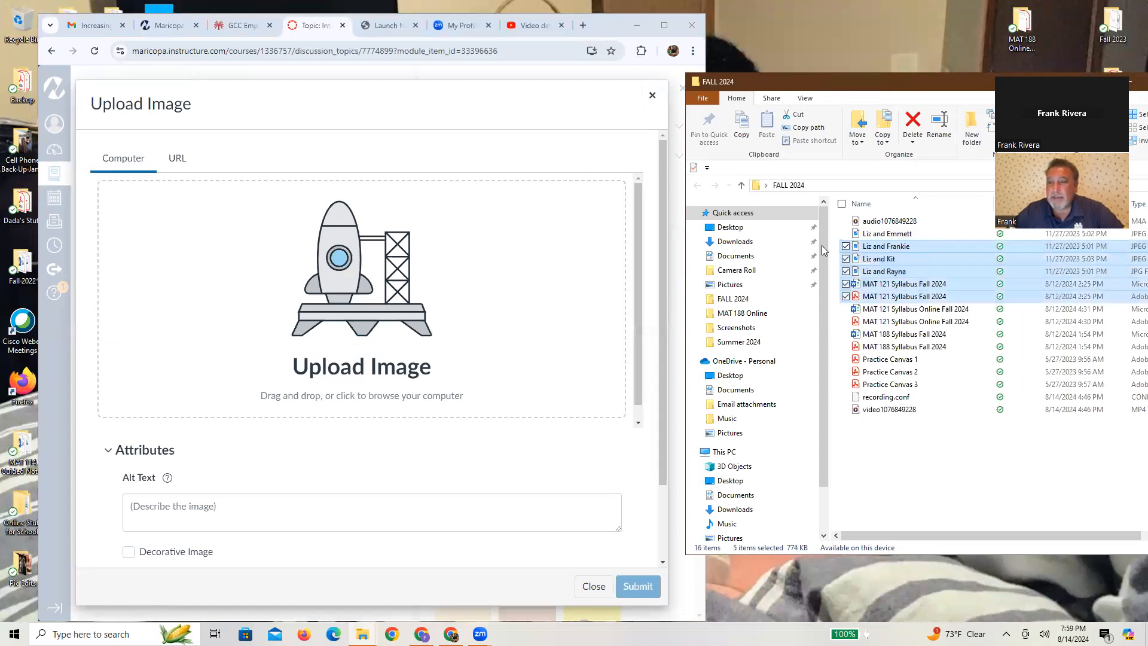
click(931, 260)
drag(931, 261, 328, 330)
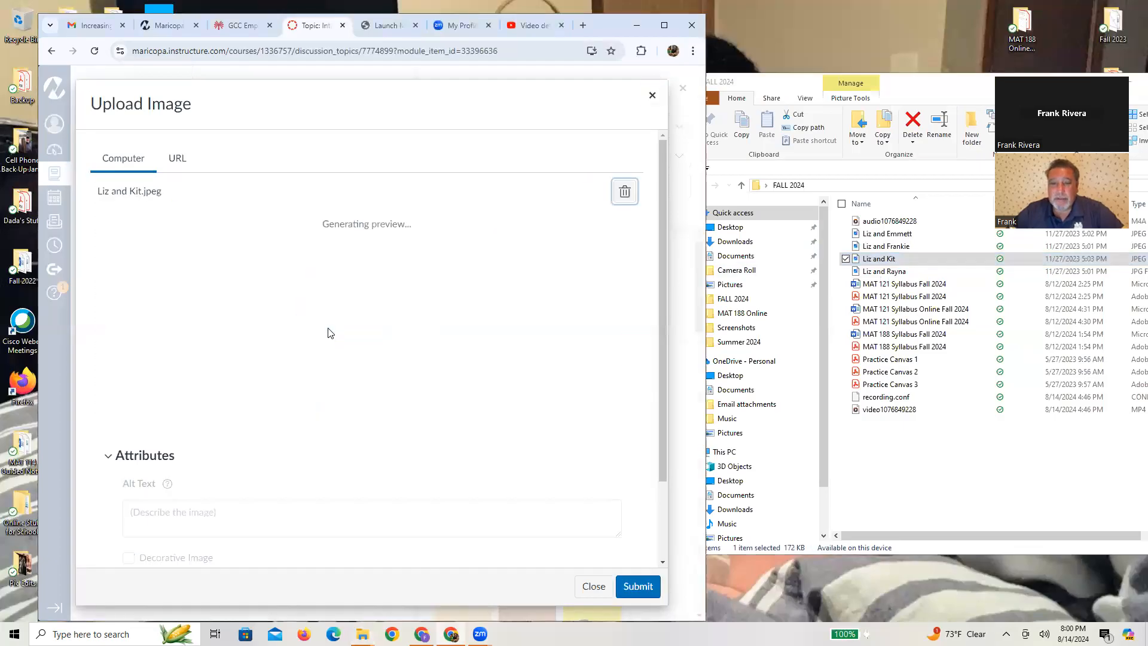
click(630, 588)
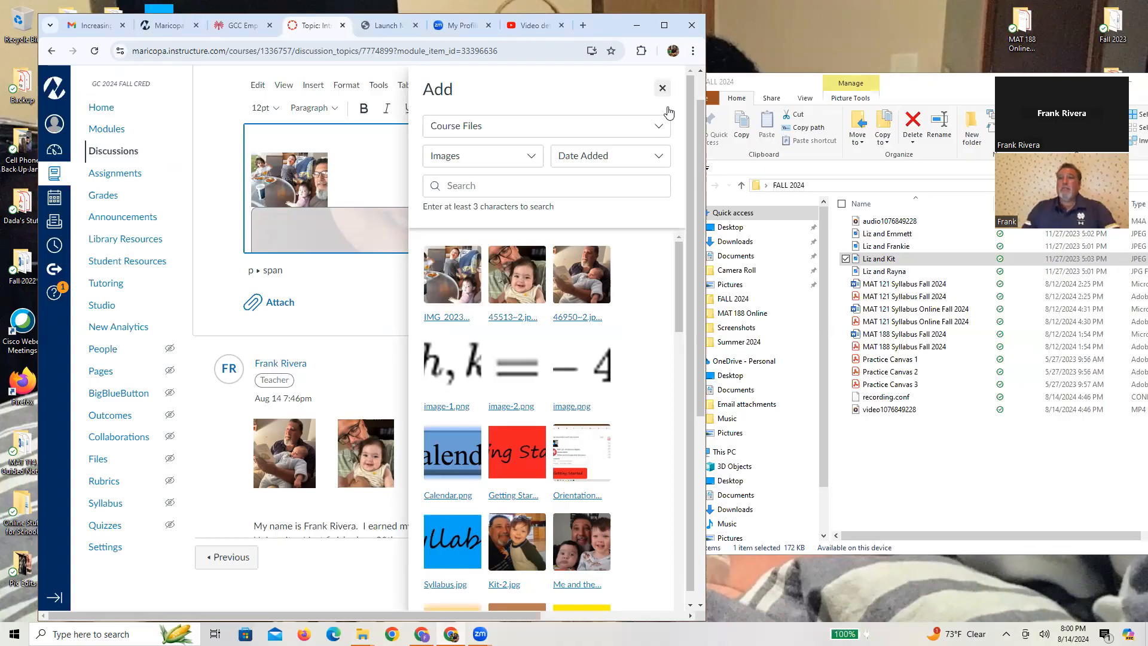
- Close the course files pane and shrink the newly uploaded photo to a thumbnail beside the first picture
click(661, 89)
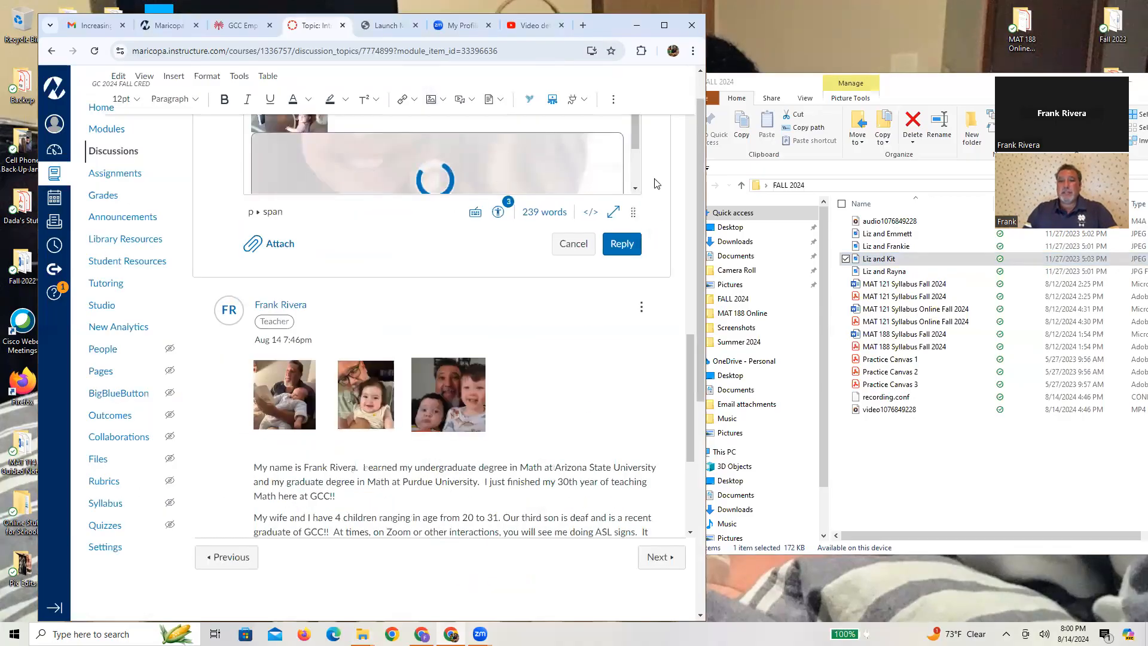
click(608, 161)
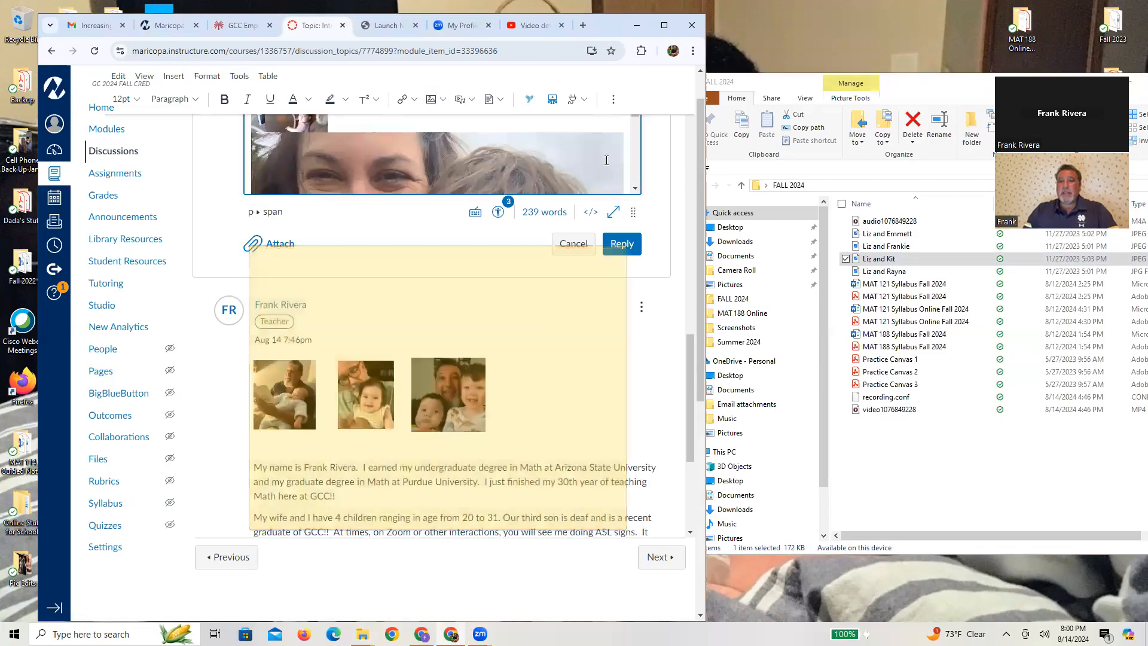
drag(623, 136, 326, 179)
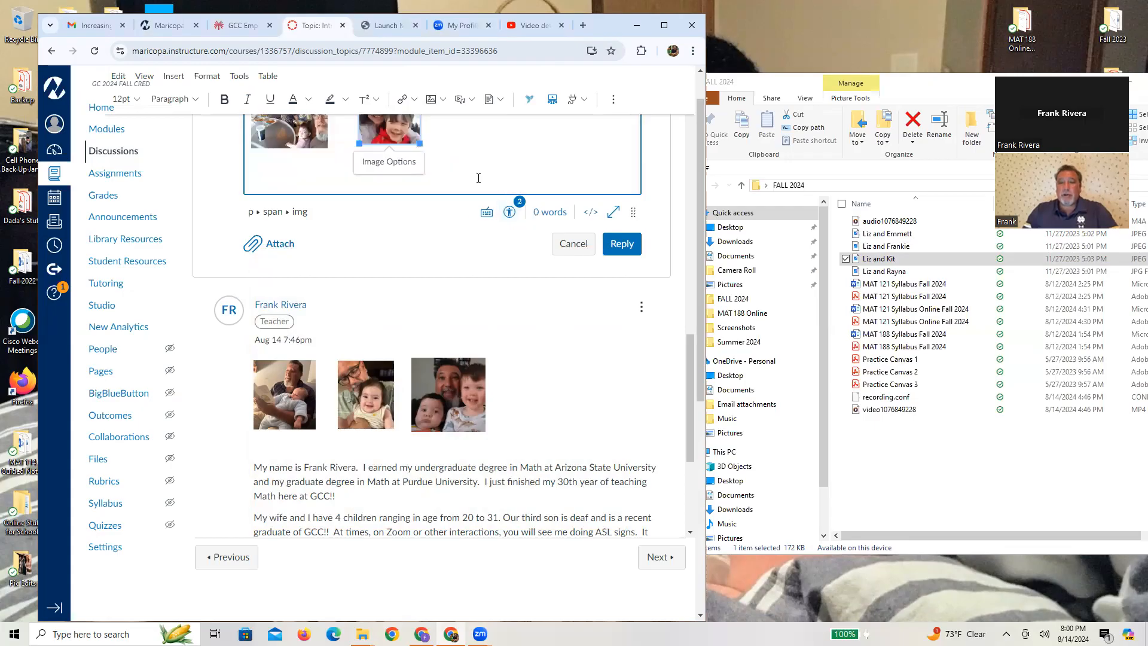
- Add the line "This is me and my wife with our grandkids" below the pictures and post the reply
click(464, 142)
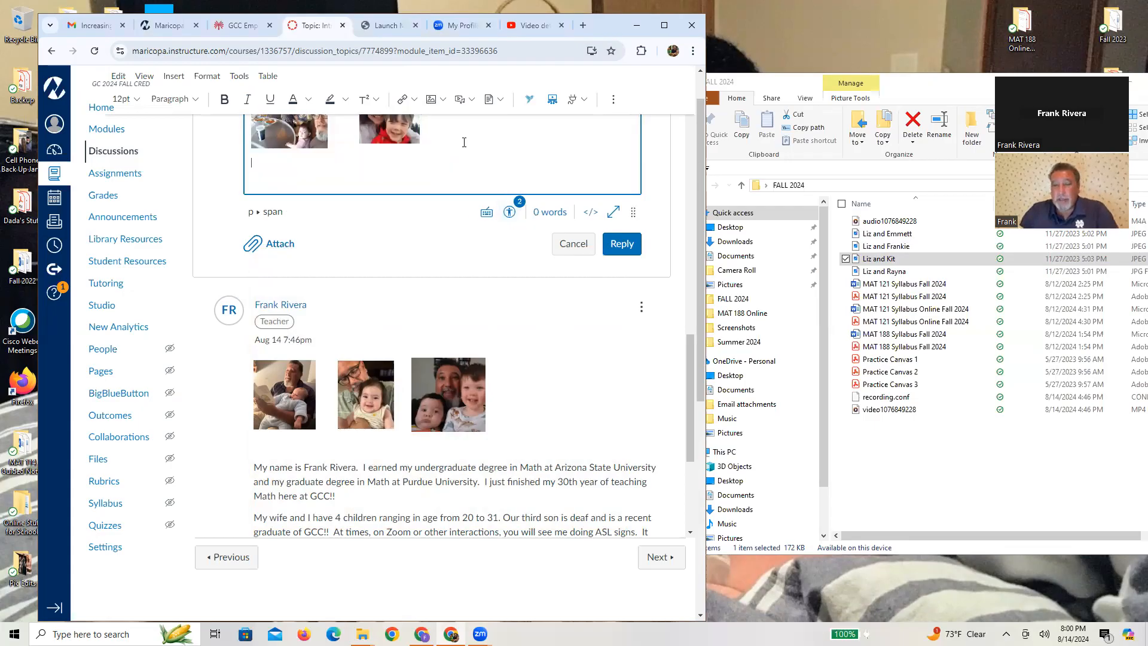
key(Return)
text(Tyo)
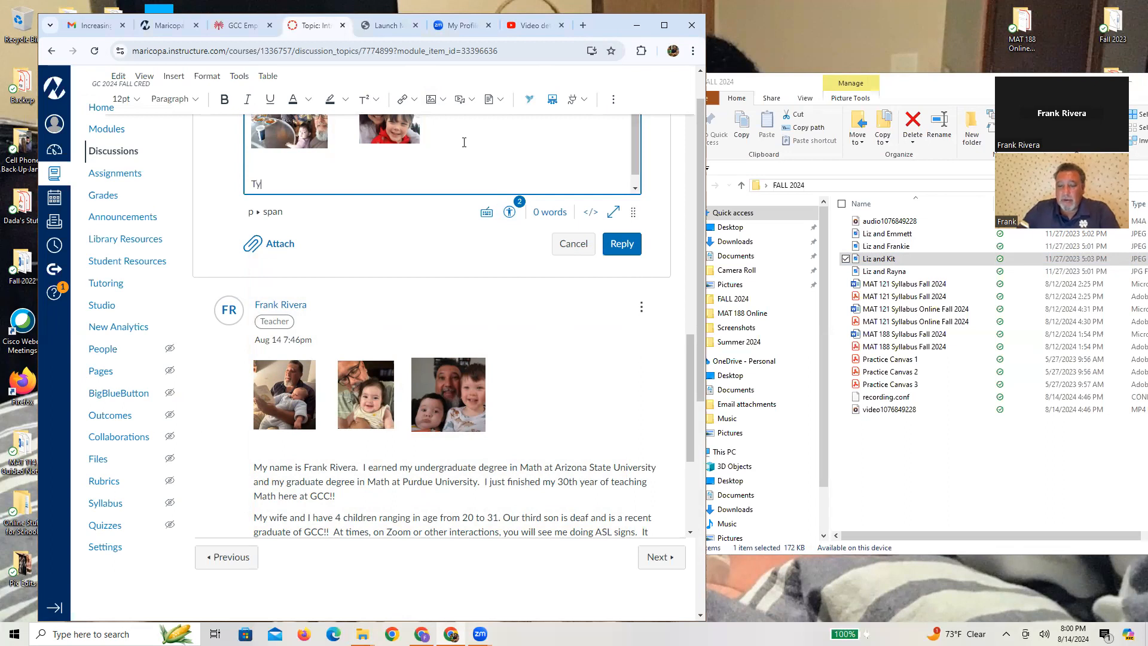
key(BackSpace)
key(BackSpace)
key(BackSpace)
text(Tgus u)
key(BackSpace)
key(BackSpace)
key(BackSpace)
key(BackSpace)
key(BackSpace)
key(BackSpace)
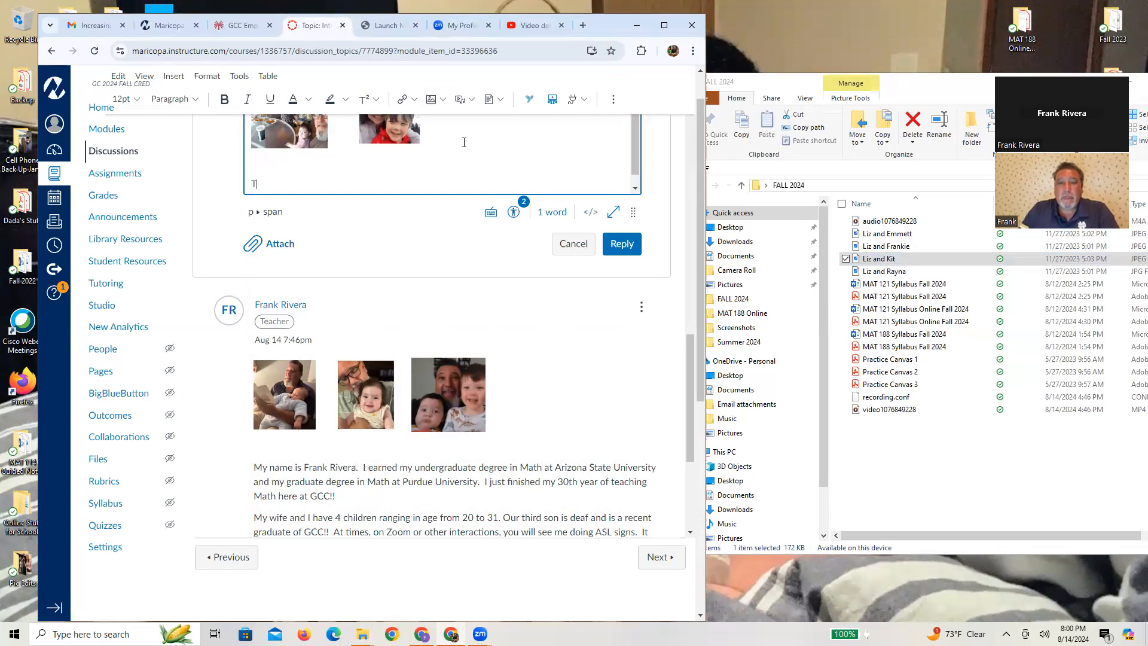
text(yiu)
text(his is me and )
text(my wife with our grande)
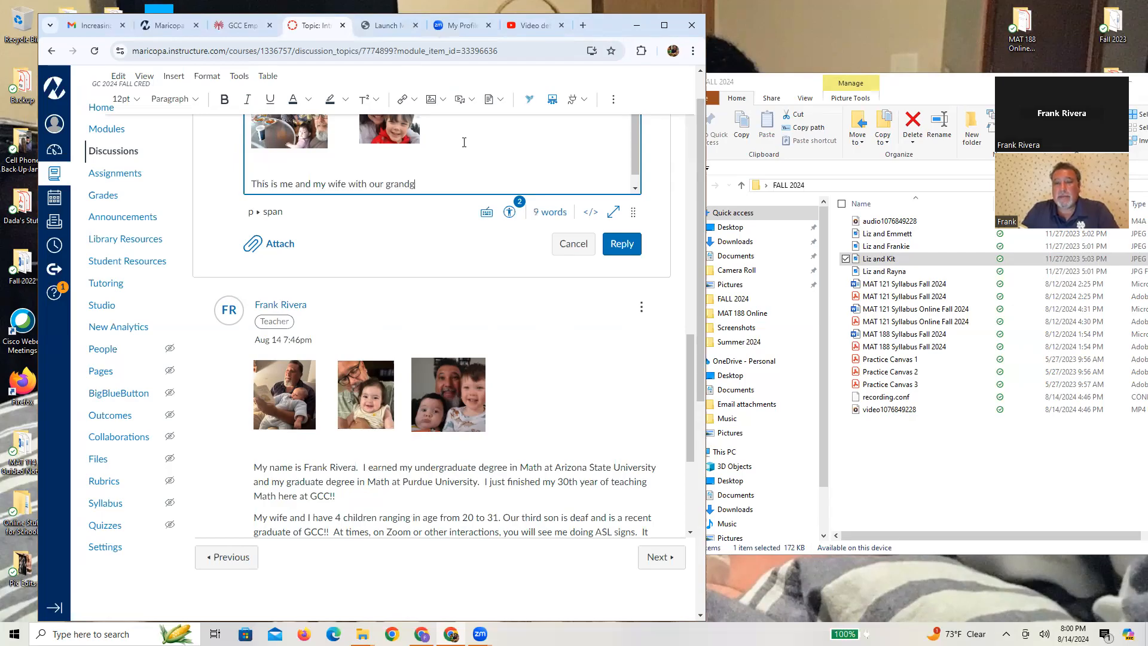
text(ids)
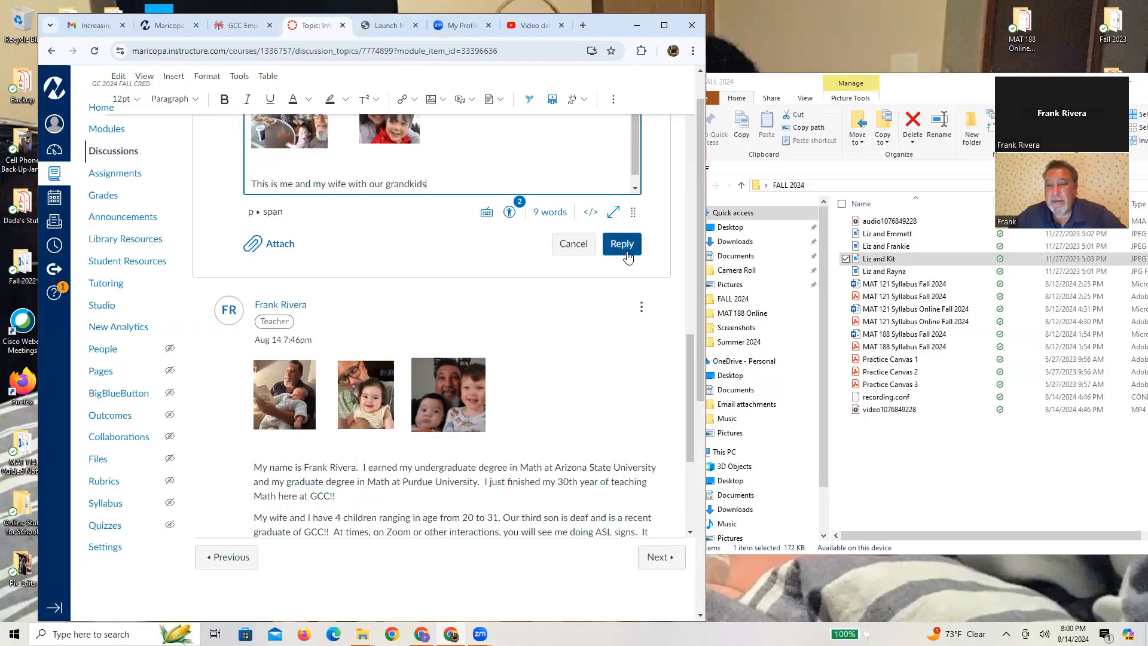
click(621, 244)
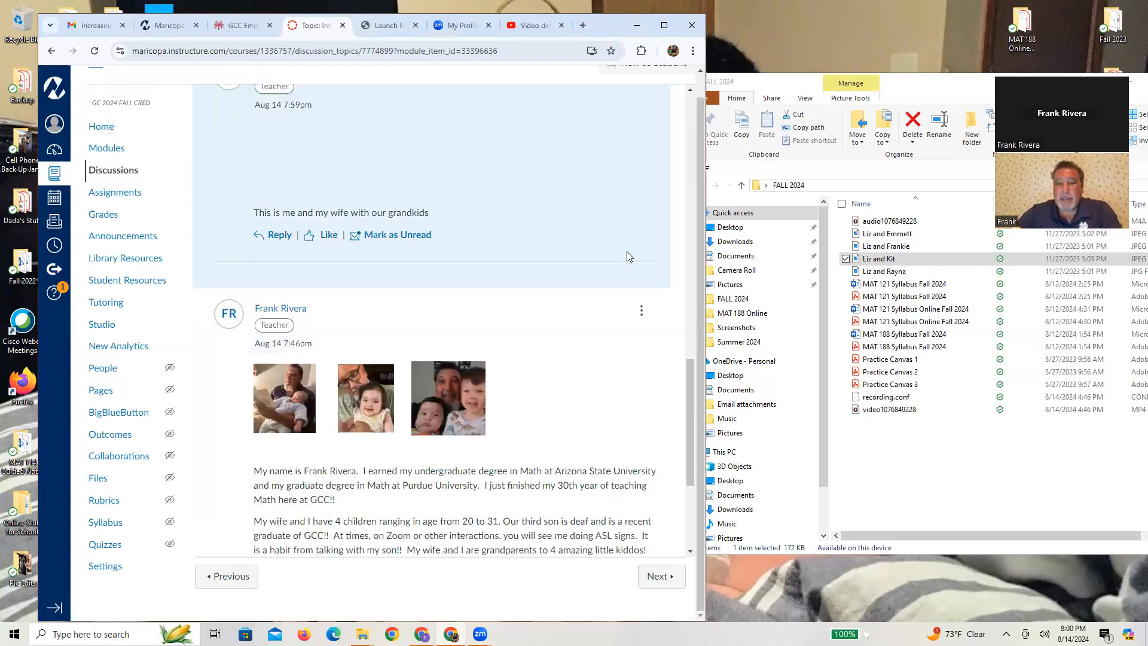
- Maximize the browser window and reply to the newly posted picture entry with "They look great!", posting it
scroll(626, 252, down, 1)
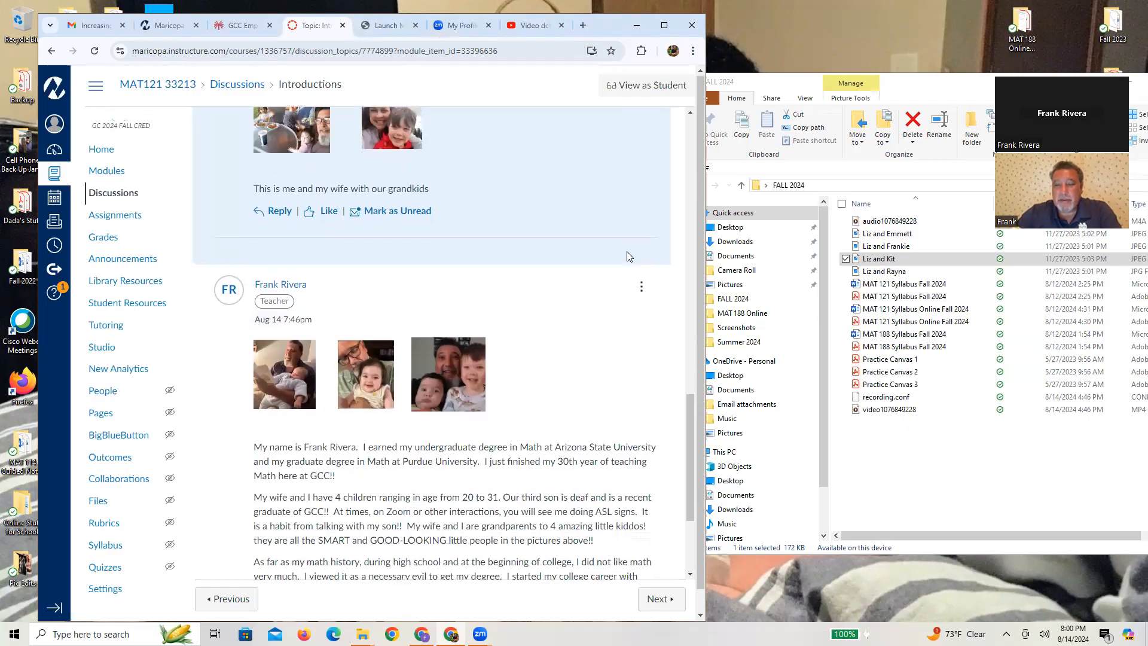
click(664, 25)
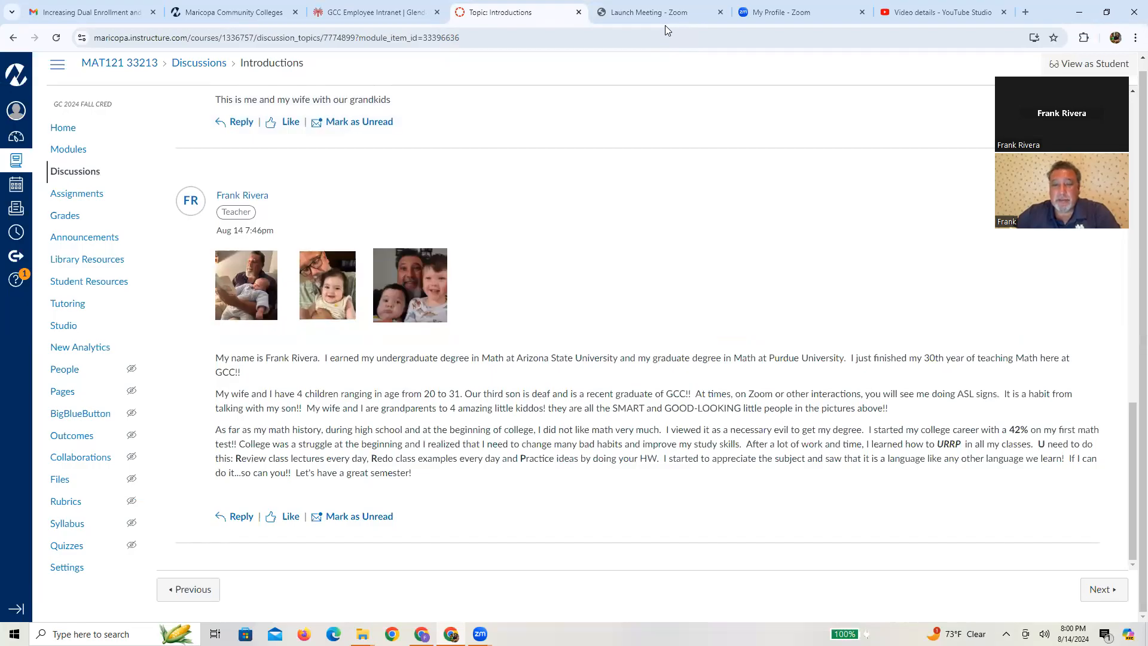
scroll(665, 25, up, 5)
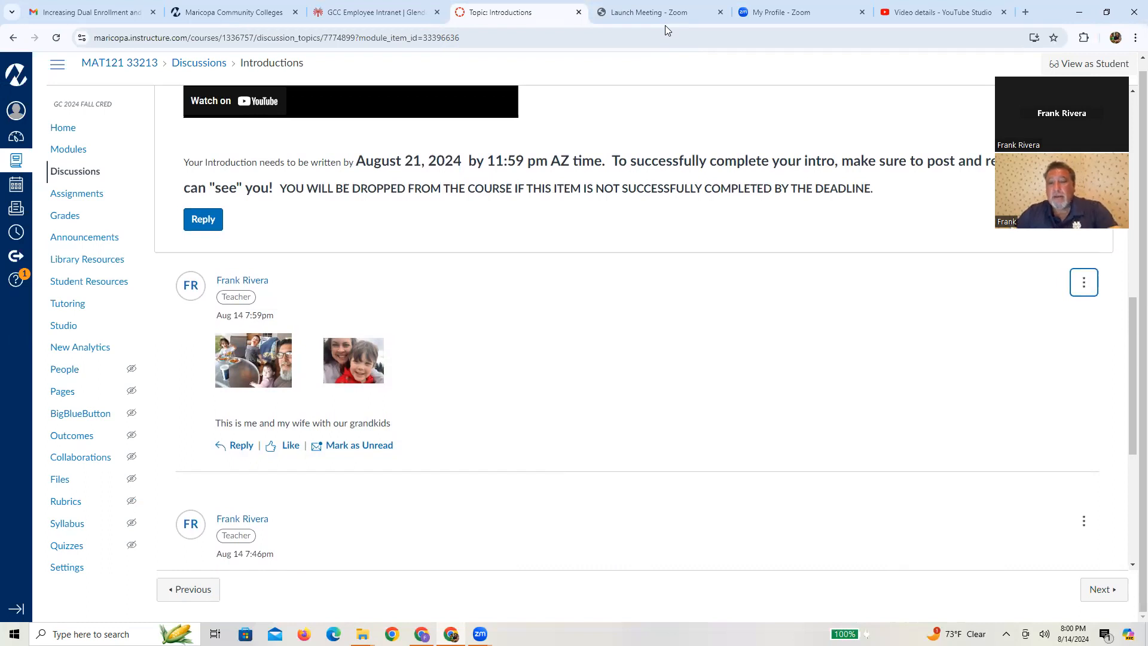
scroll(664, 25, down, 2)
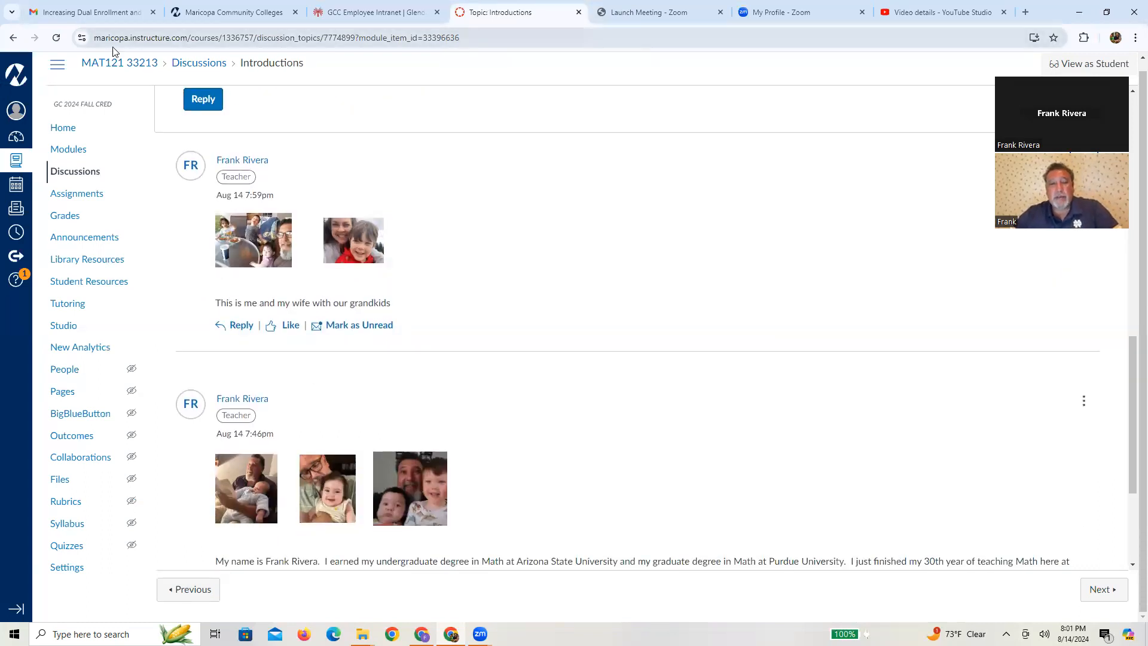
click(241, 327)
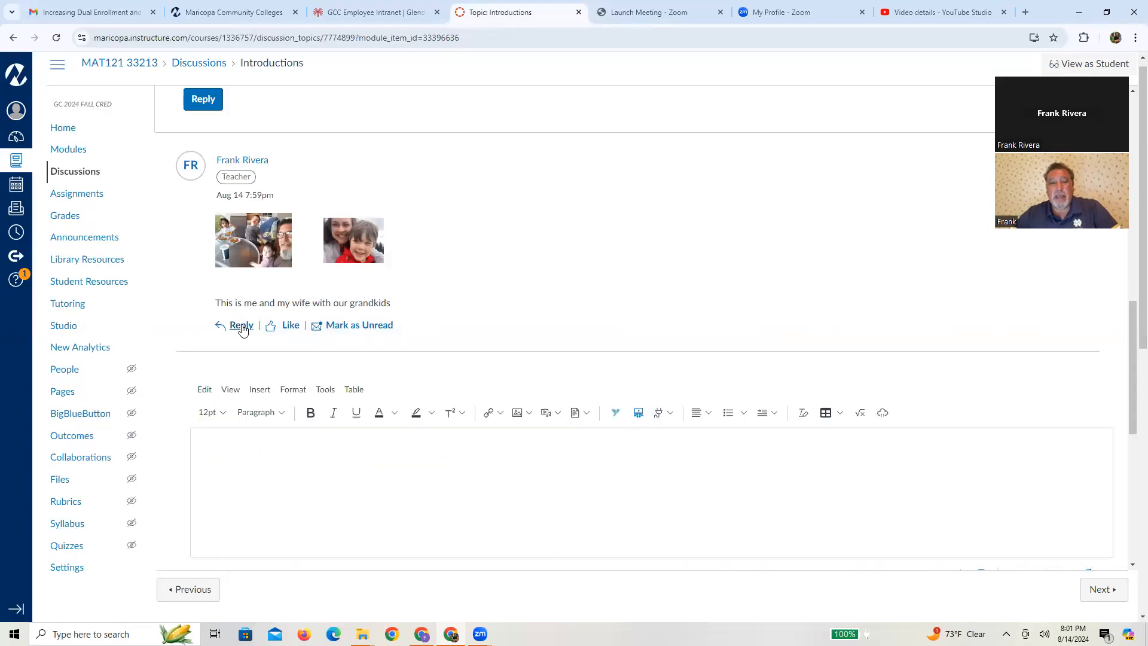
text(The)
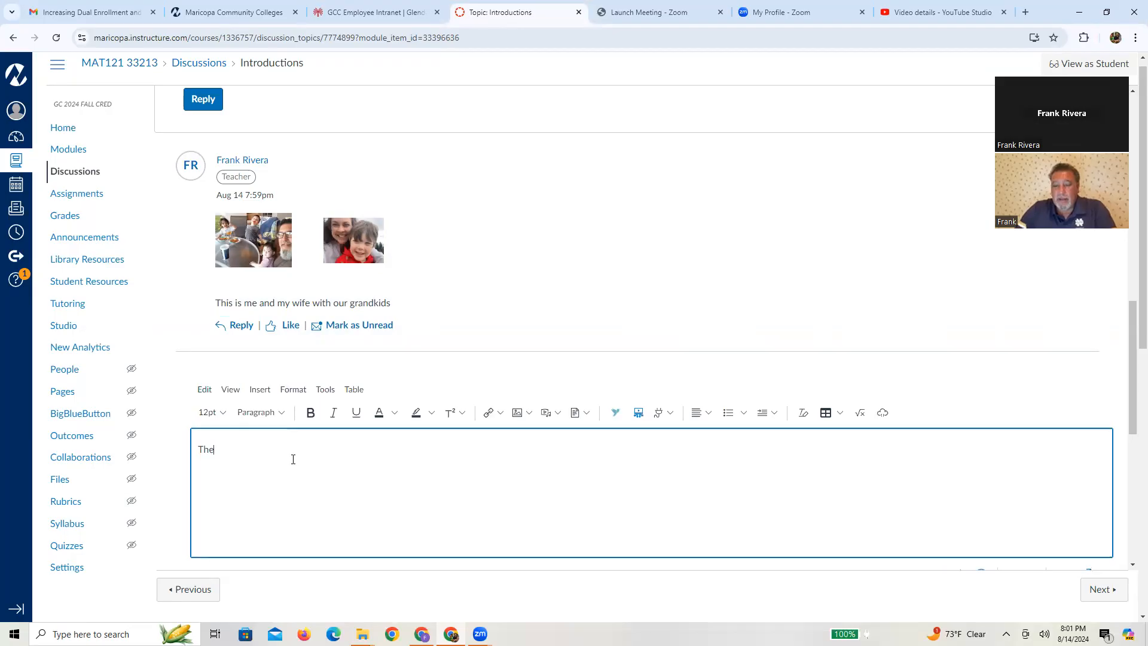
text(y look great!)
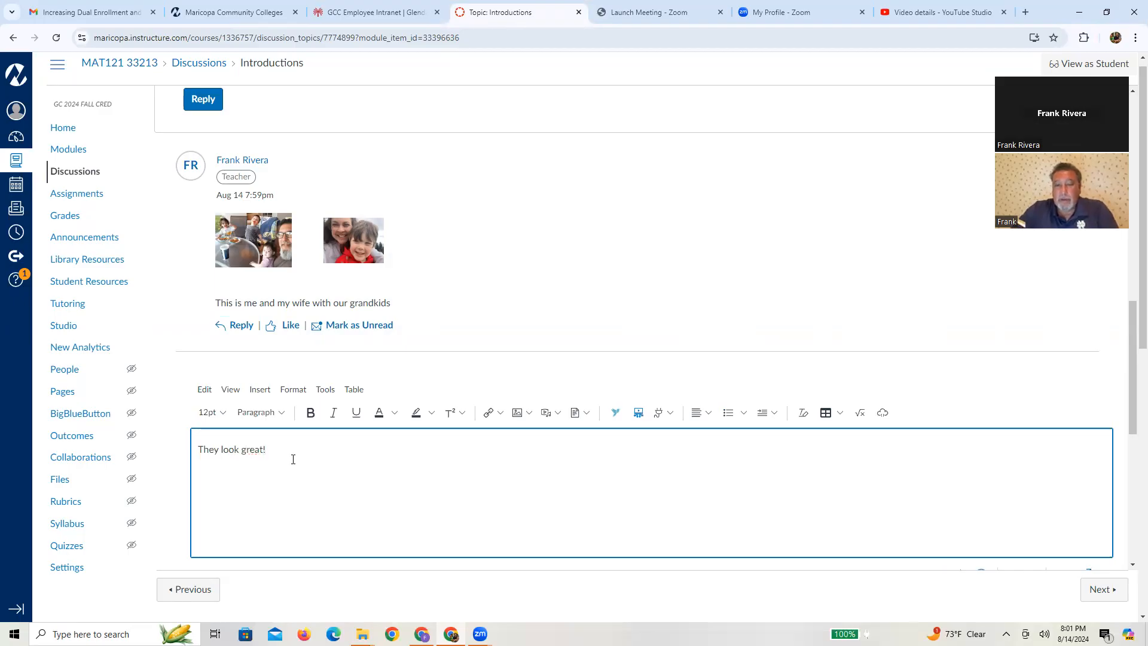
scroll(292, 458, down, 2)
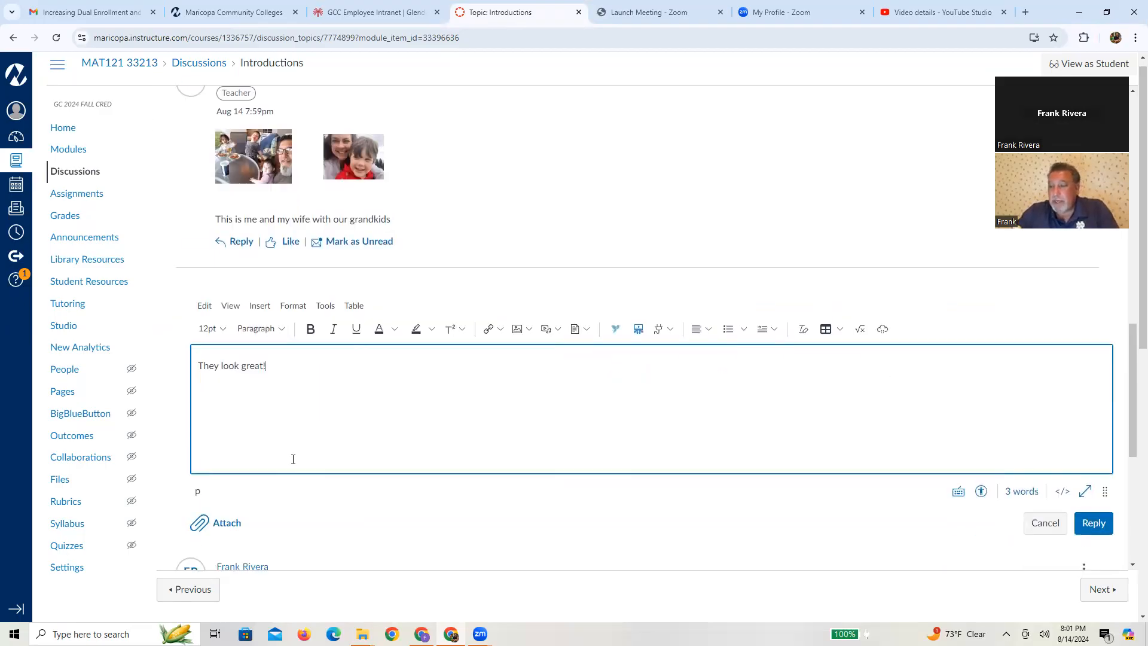
key(ctrl+Return)
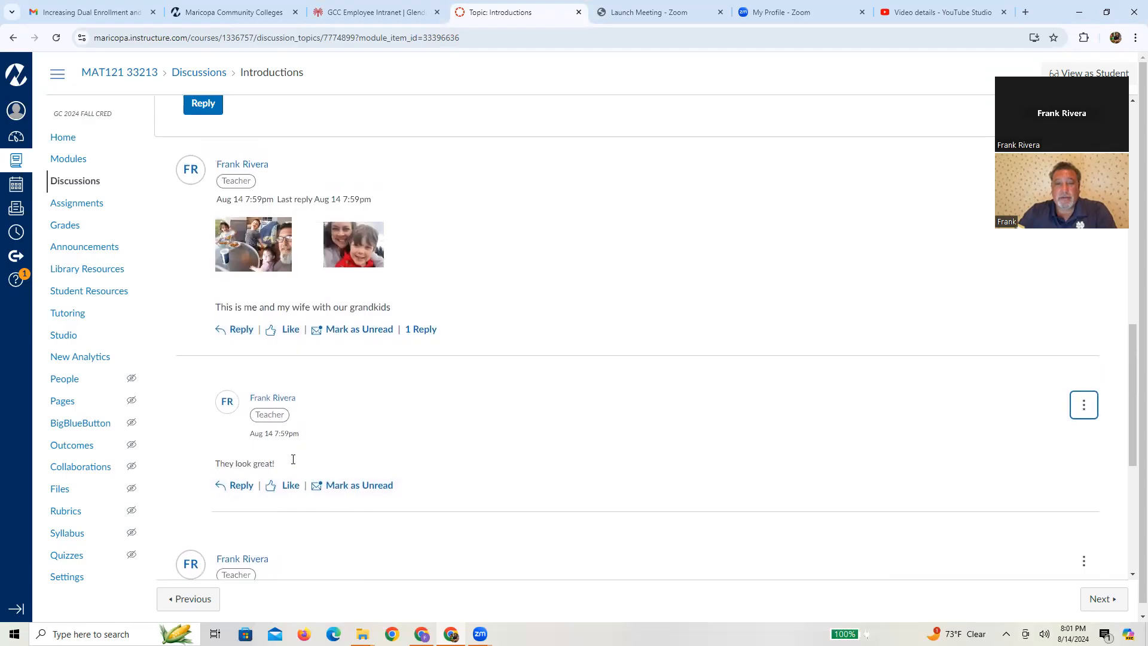
- Start a new reply to the Introductions discussion with the line "Hey I need help with this equation..do I start by adding fractions"
scroll(293, 459, up, 1)
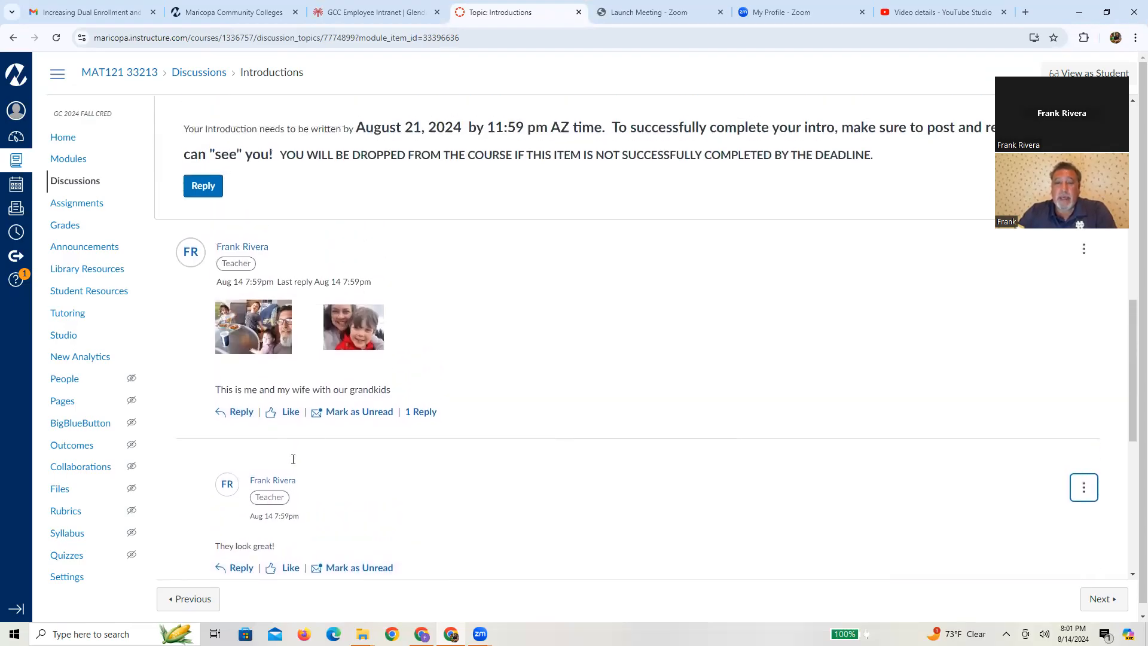
scroll(293, 459, up, 1)
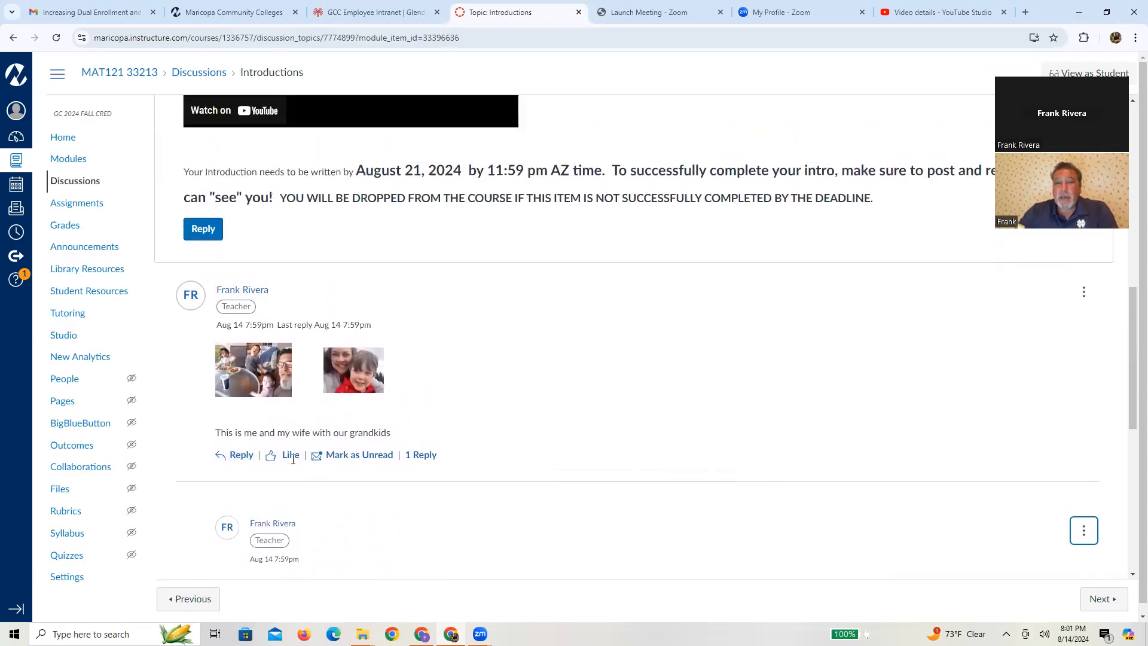
click(203, 229)
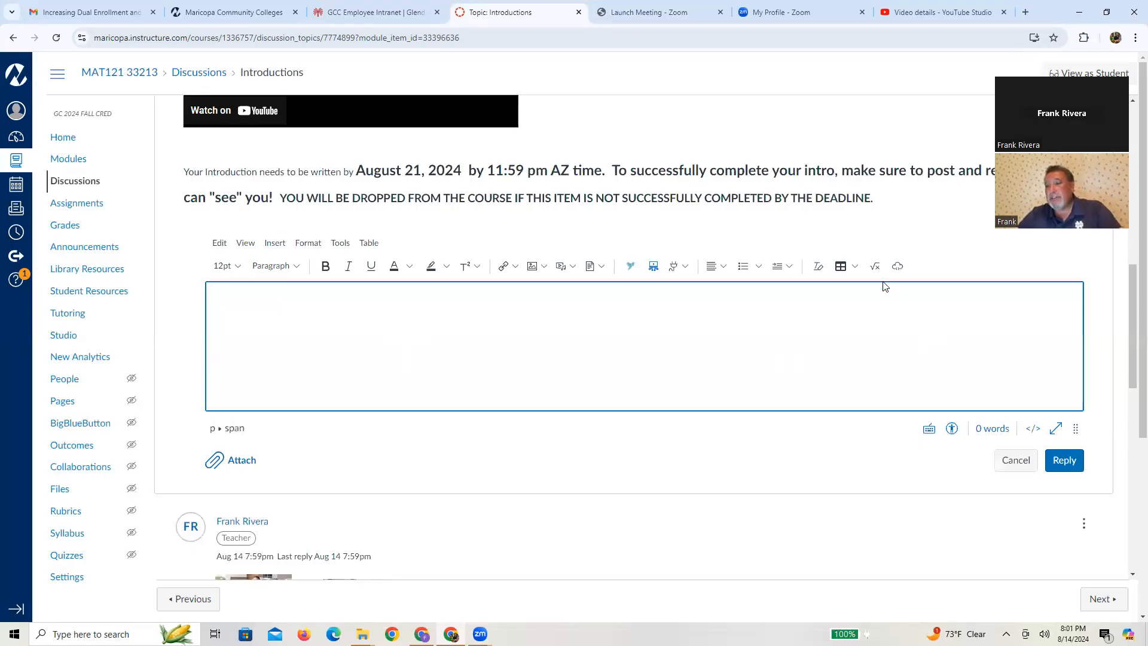
text(Hey I need help with this equation..do I start by adding fractions)
key(Return)
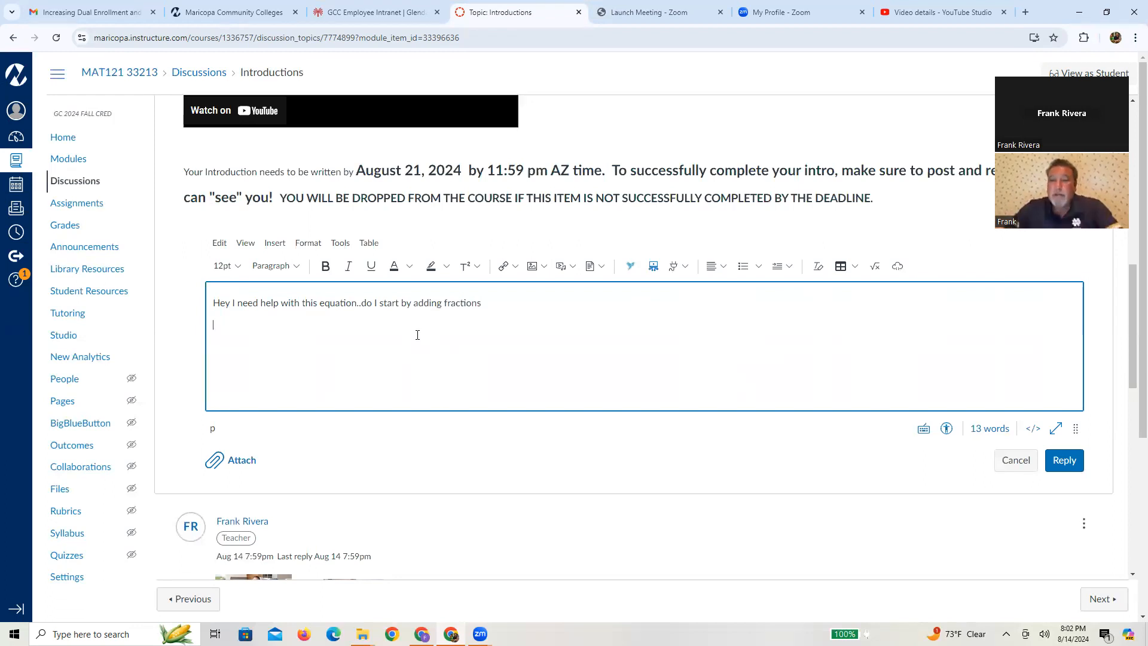
- Open the equation editor for the reply and enter the first term as the fraction 2/3 times x, followed by a plus sign
click(875, 270)
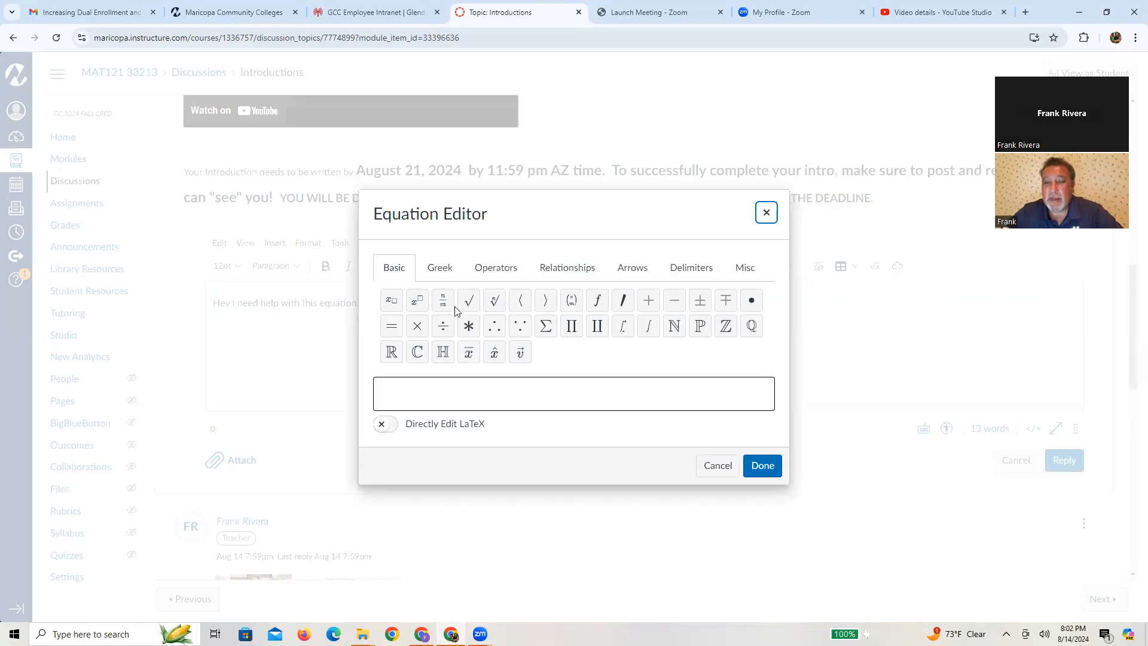
click(442, 306)
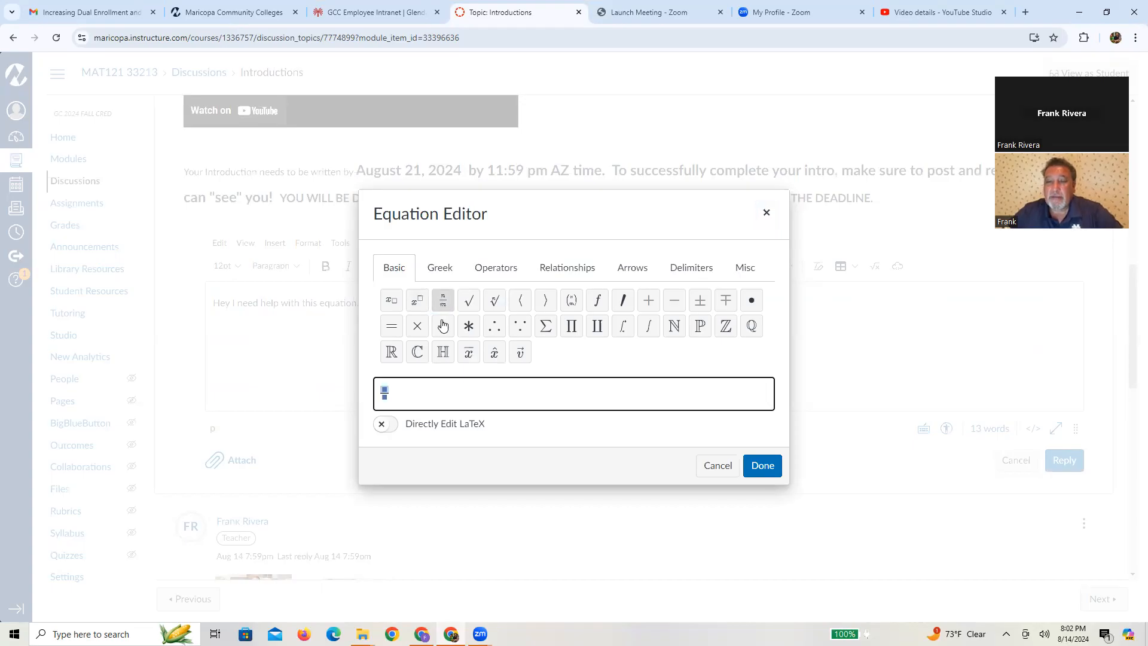
text(2)
key(Tab)
text(3)
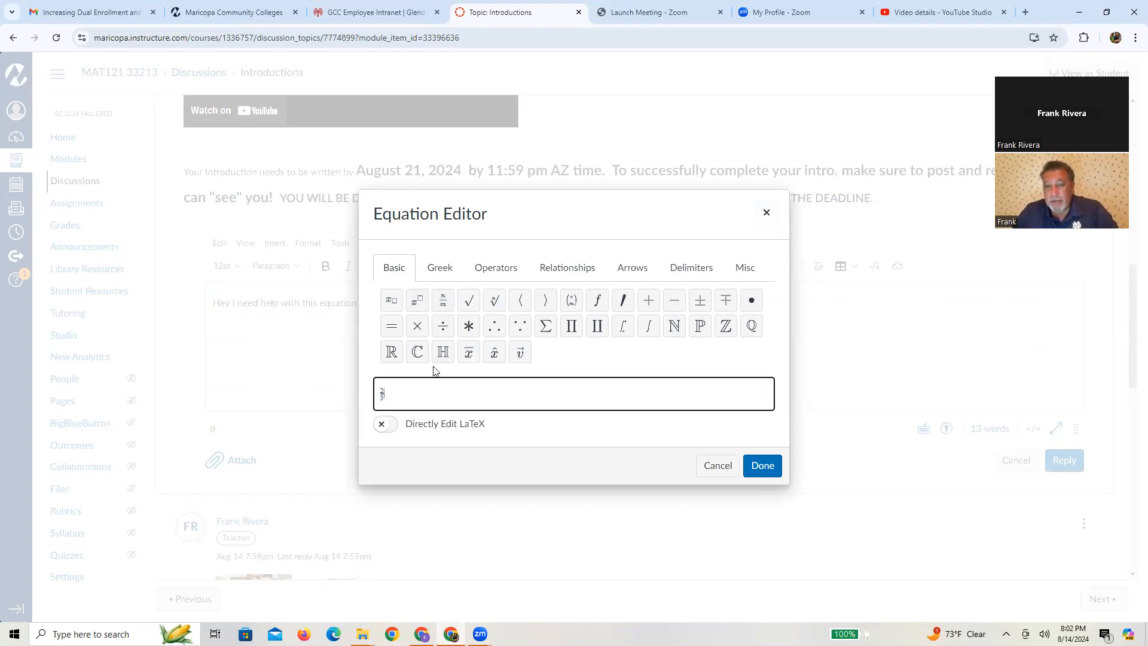
text(x )
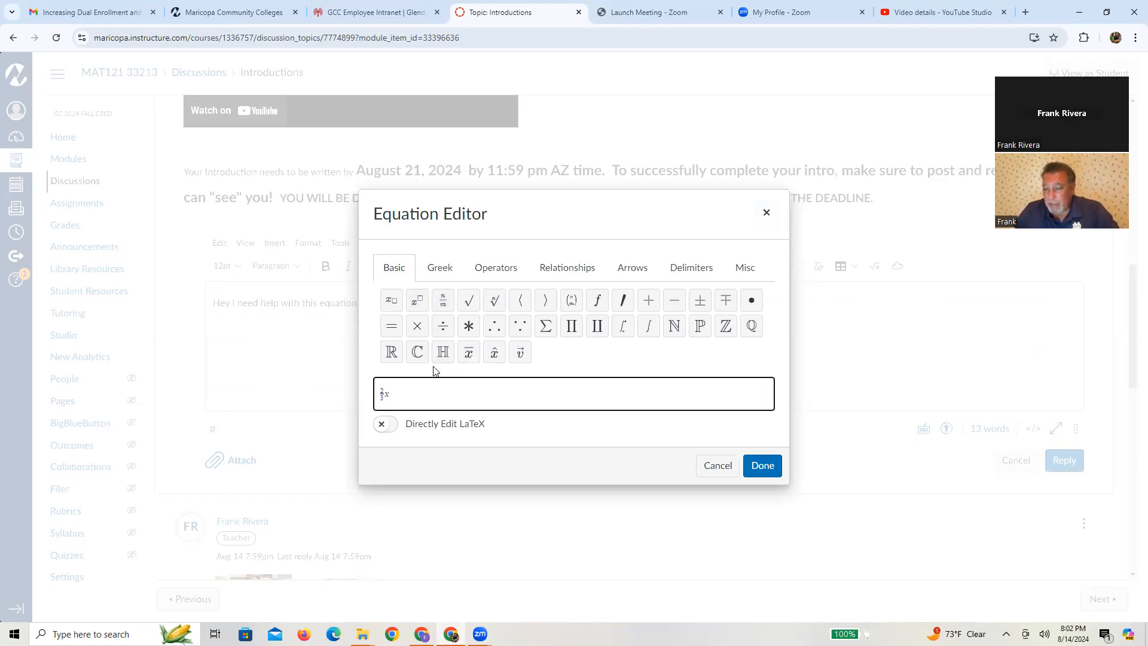
text(+)
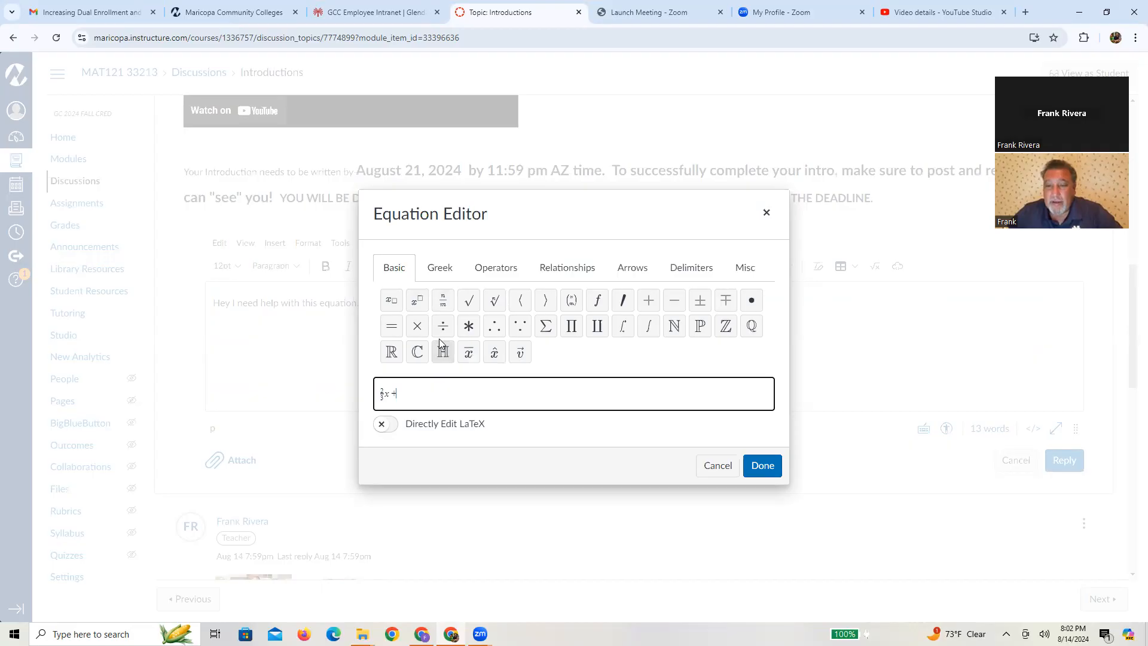
- Complete the equation with the fraction 1/4 = x², insert it below the question line and post the reply
click(442, 301)
text(1/)
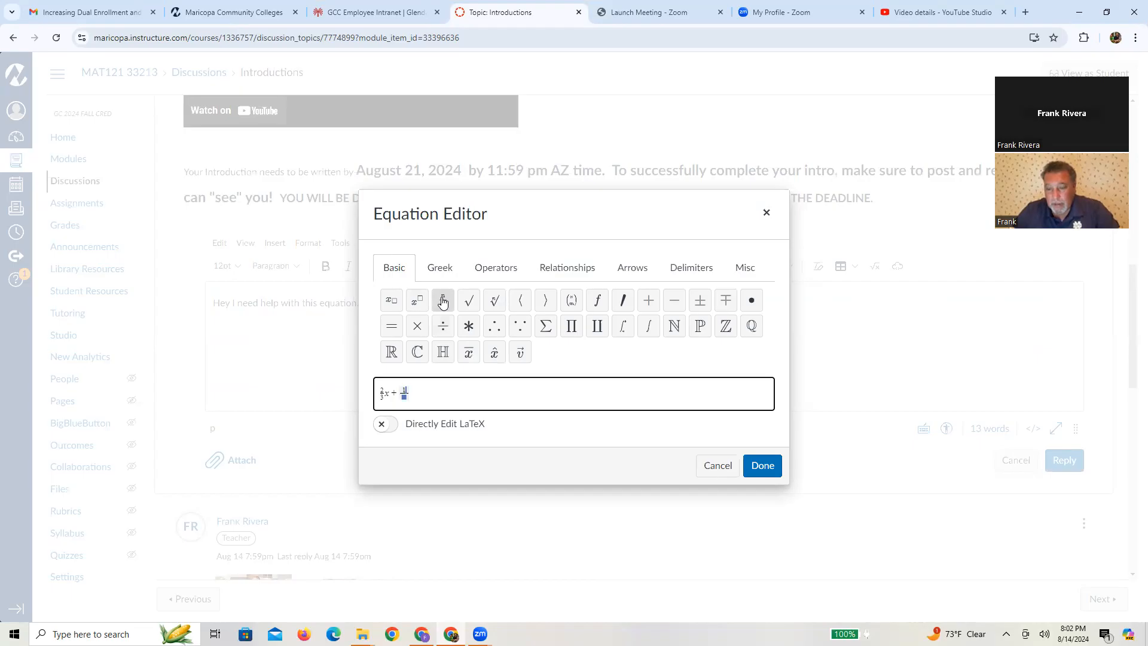
text(4 = x)
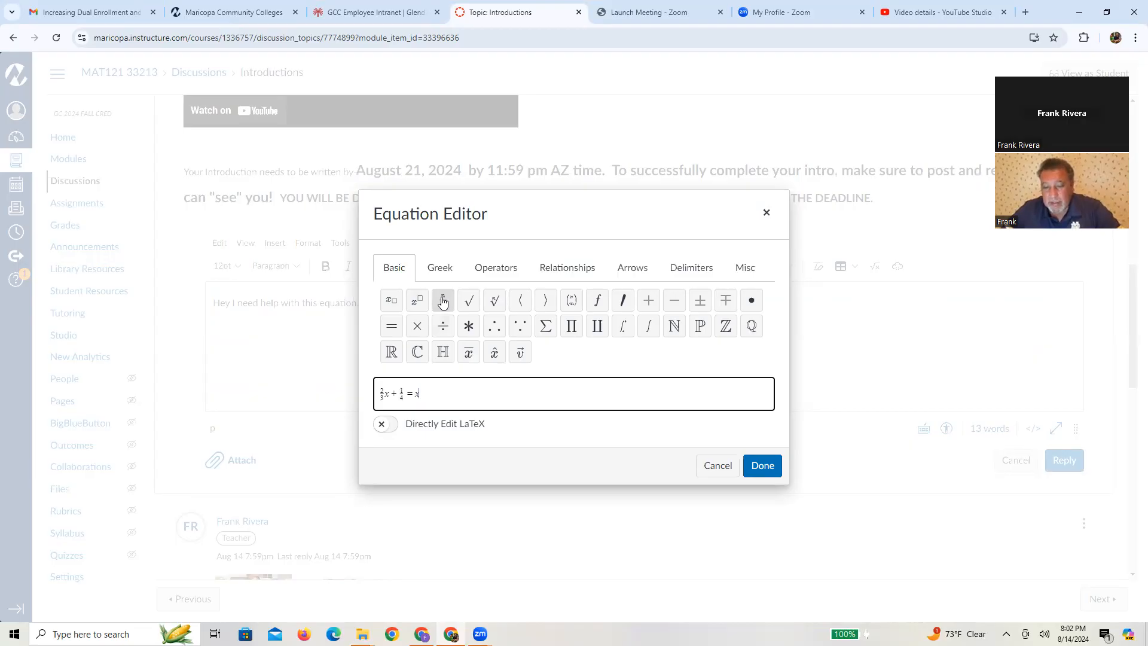
click(422, 302)
text(2)
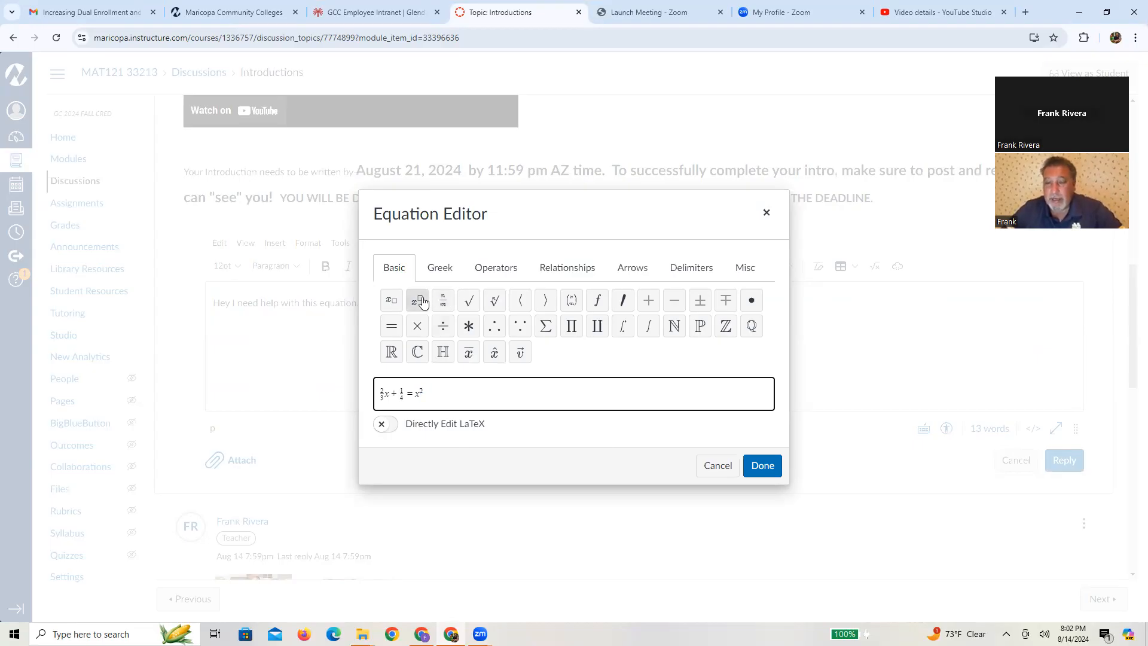
click(758, 467)
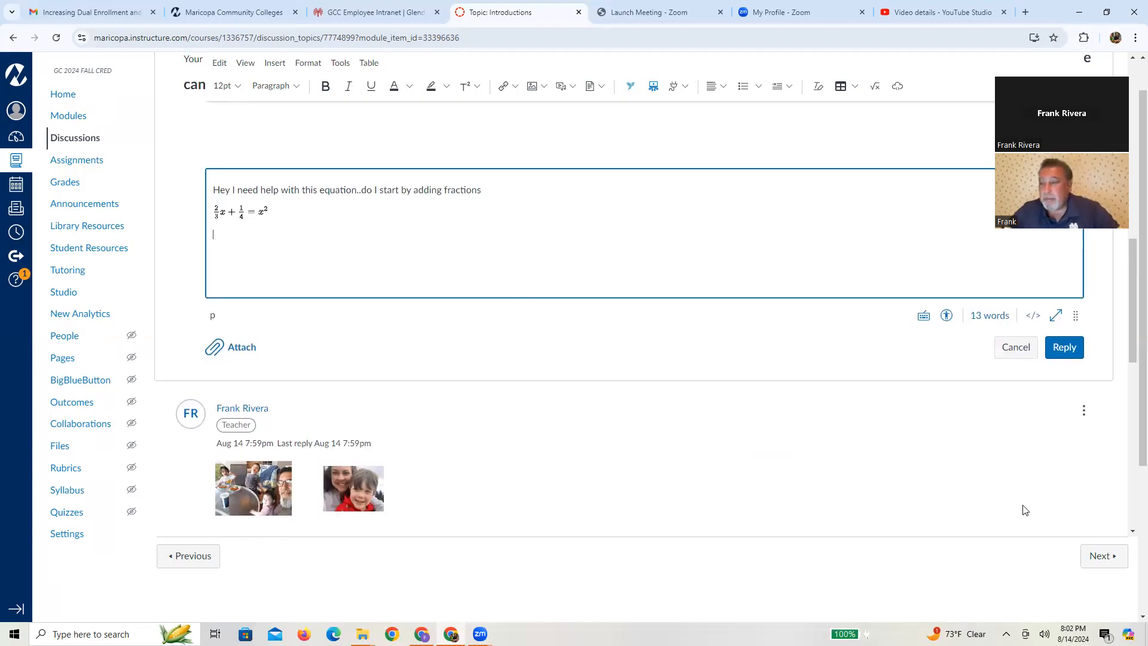
click(1062, 351)
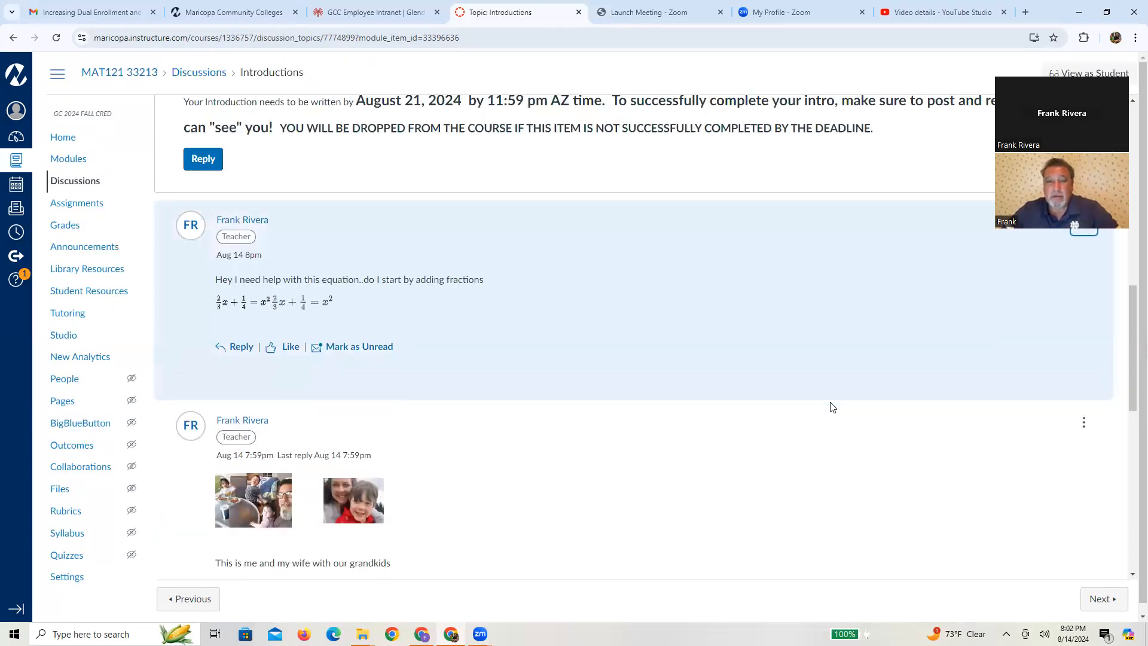
- Start a reply to the posted equation question with the line "No, the terms are not like."
scroll(830, 402, up, 1)
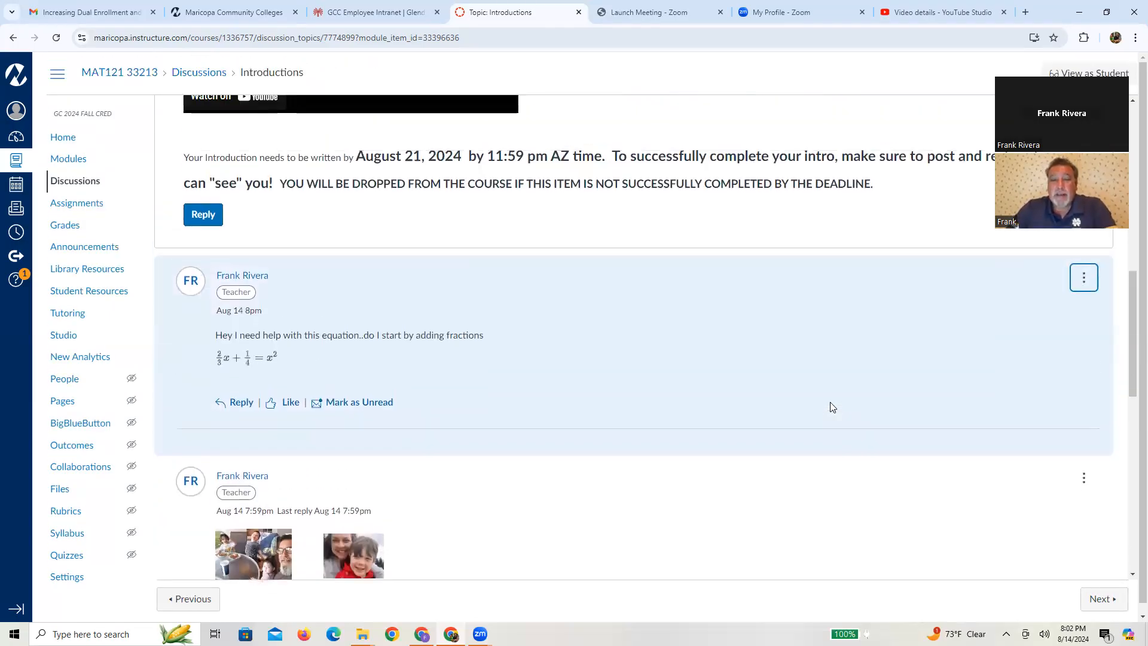
scroll(830, 402, down, 1)
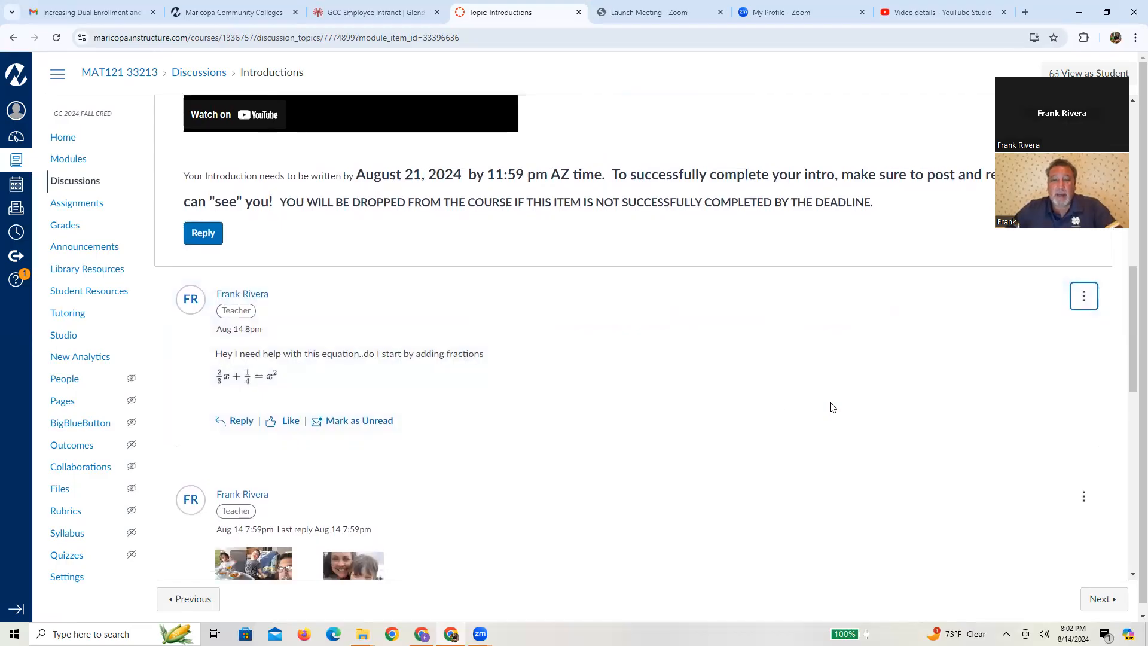
click(241, 422)
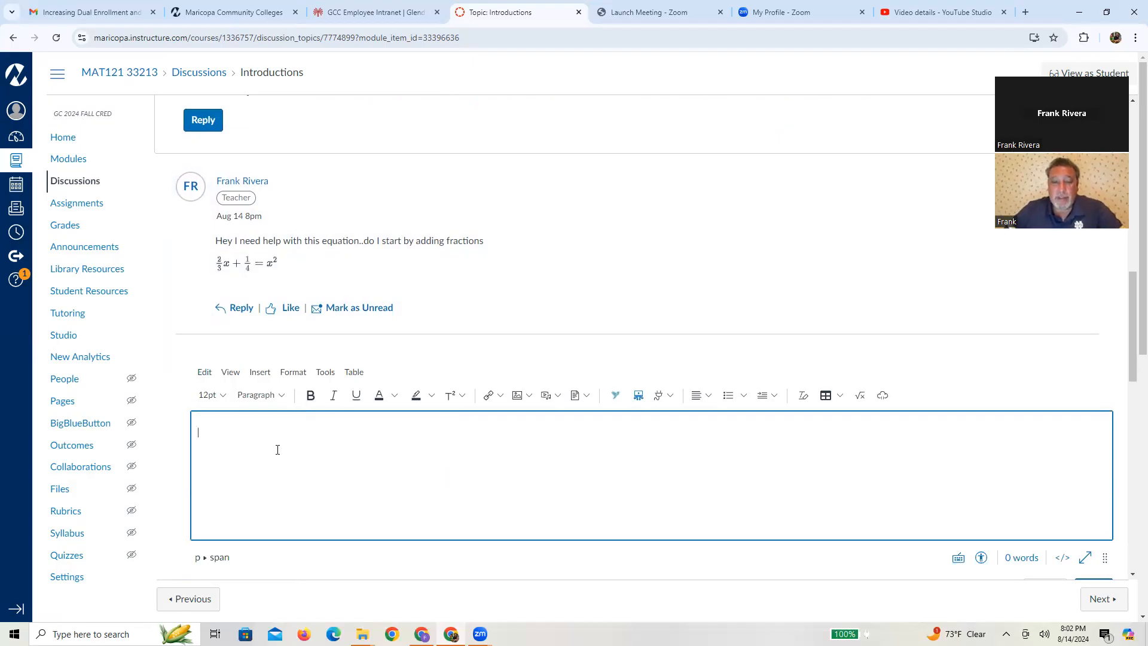
text(Nom)
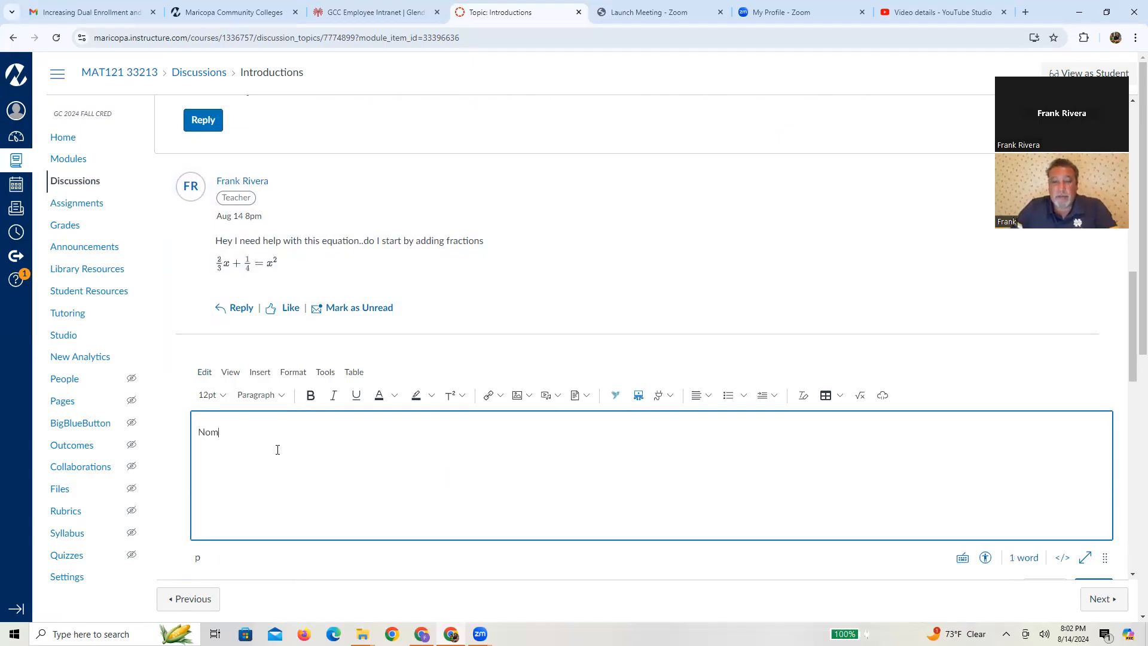
text(m w)
key(BackSpace)
key(BackSpace)
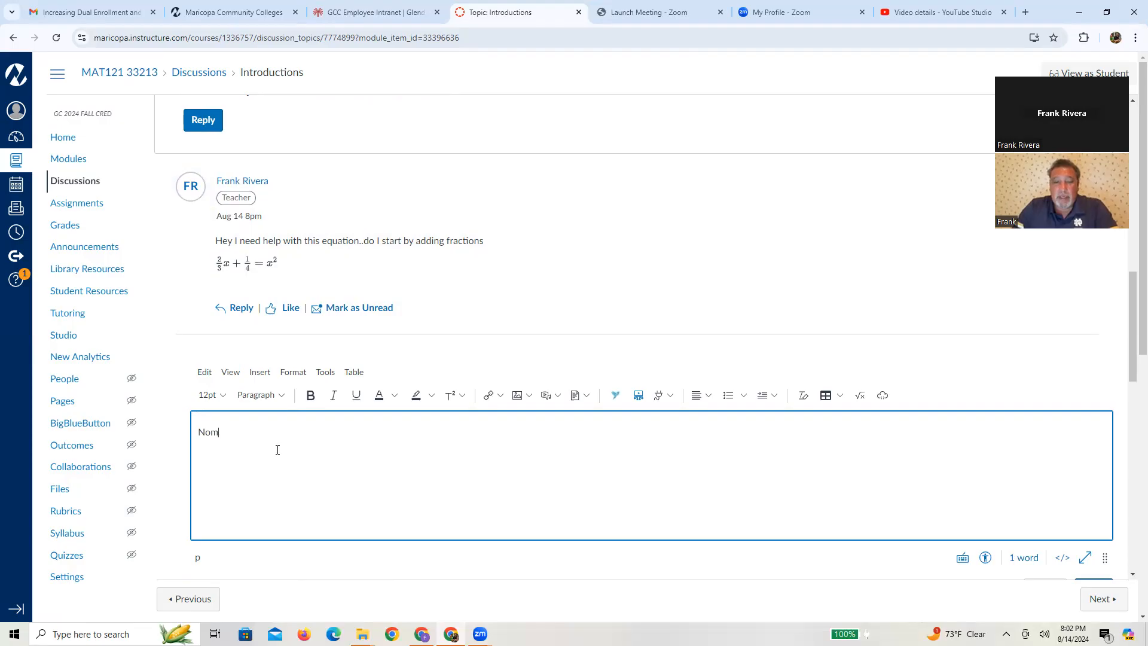
text(the terms are not like.)
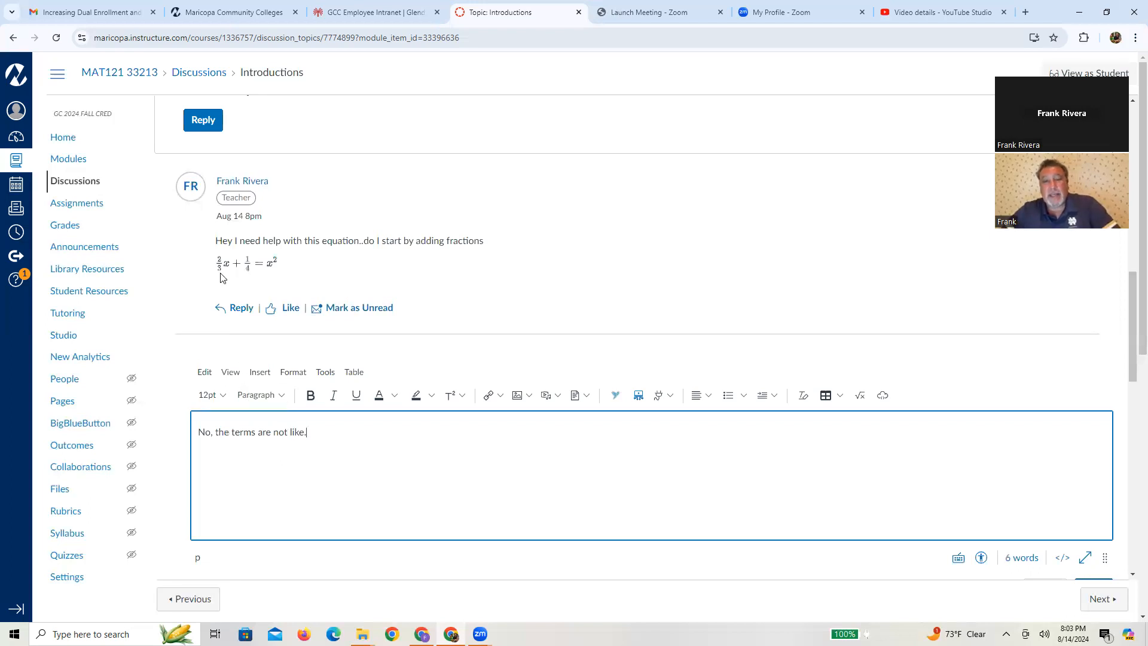
- Add the line "Maybe it is best to clear the fraction by multiplying both sides by 12" and post the reply
text(Maybe it is best to clear the ffa)
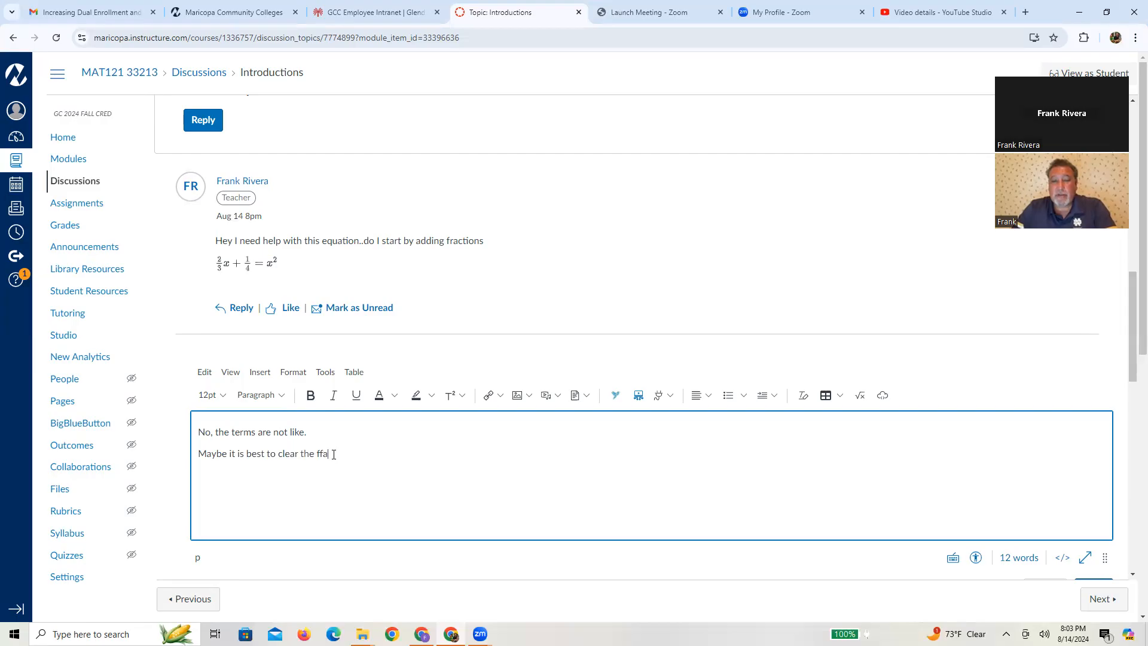
key(BackSpace)
key(BackSpace)
text(raction by multip;)
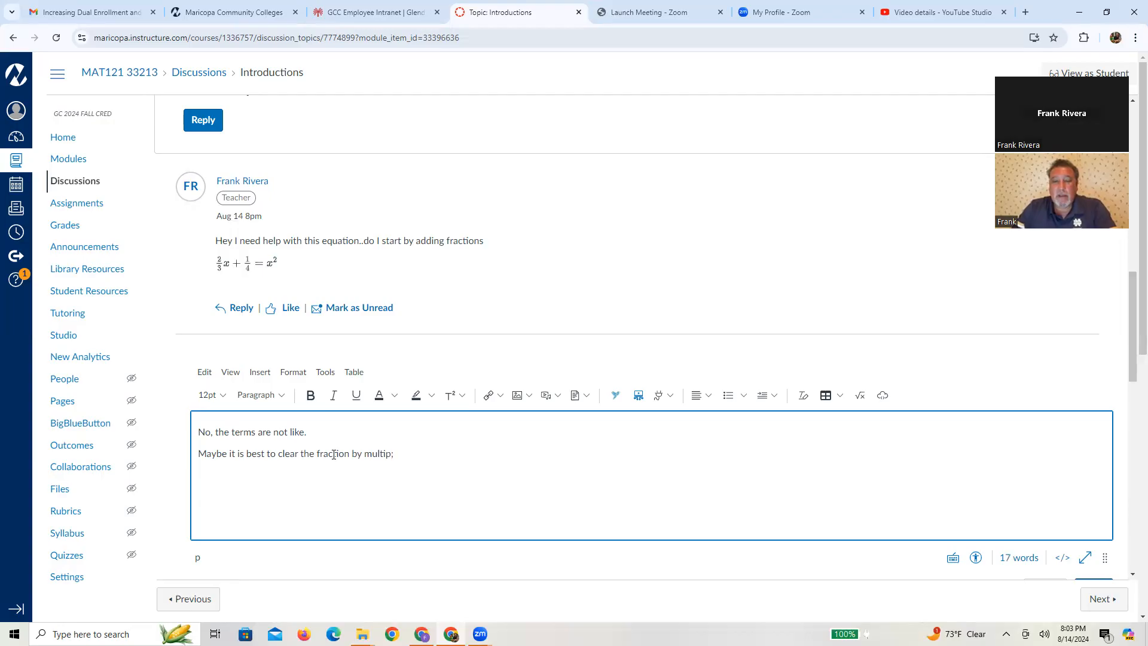
key(BackSpace)
text(lying both sides by 12)
scroll(333, 454, down, 2)
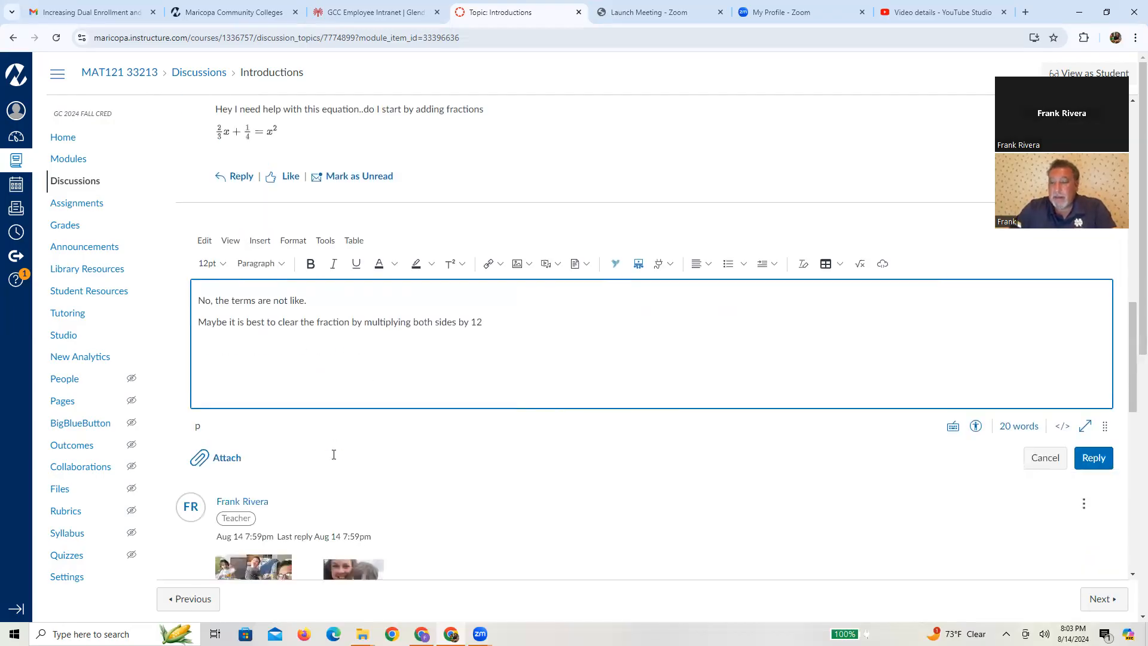
click(1093, 457)
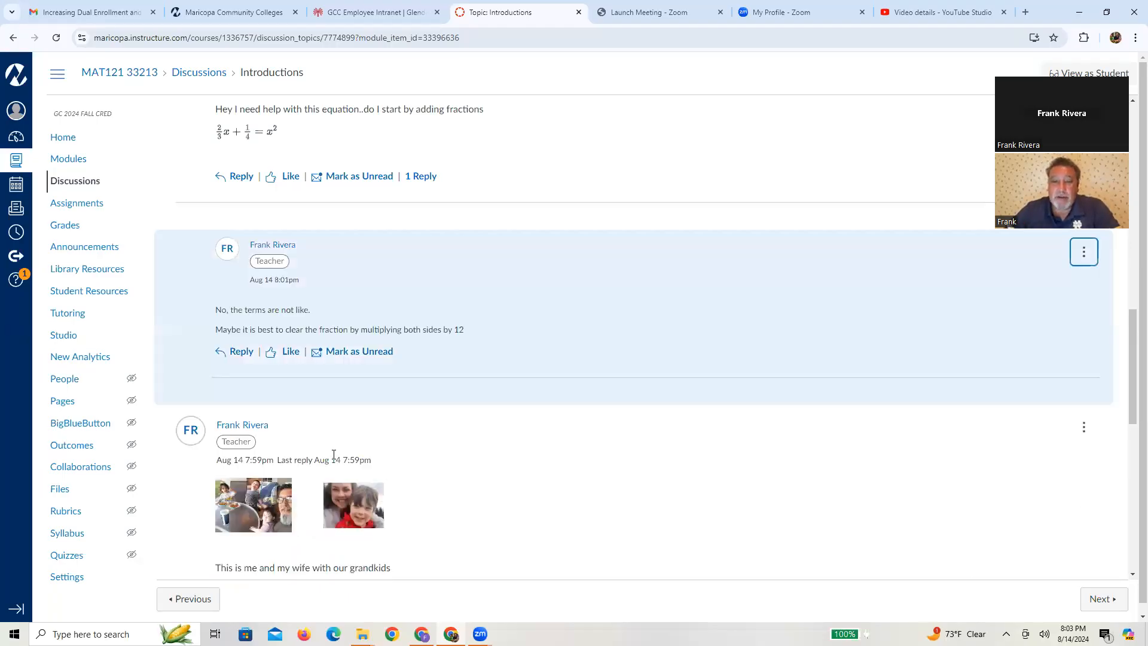
- Review the Introductions discussion, from the instructions and equation thread to the picture entries and the original introduction post
scroll(333, 455, up, 2)
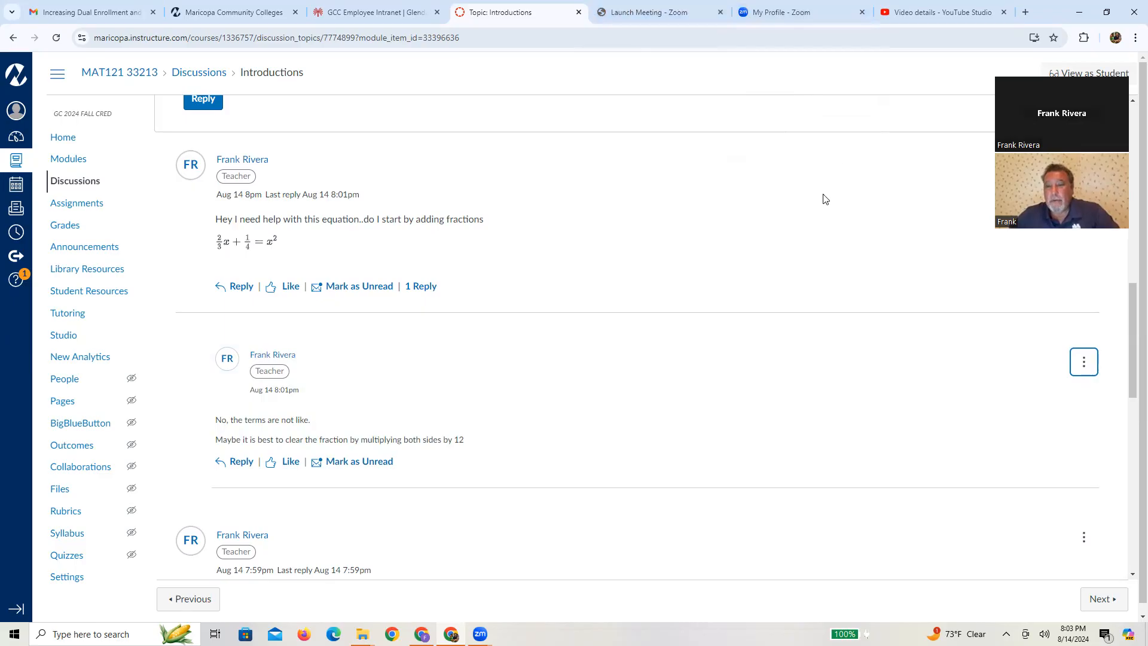
scroll(824, 199, up, 4)
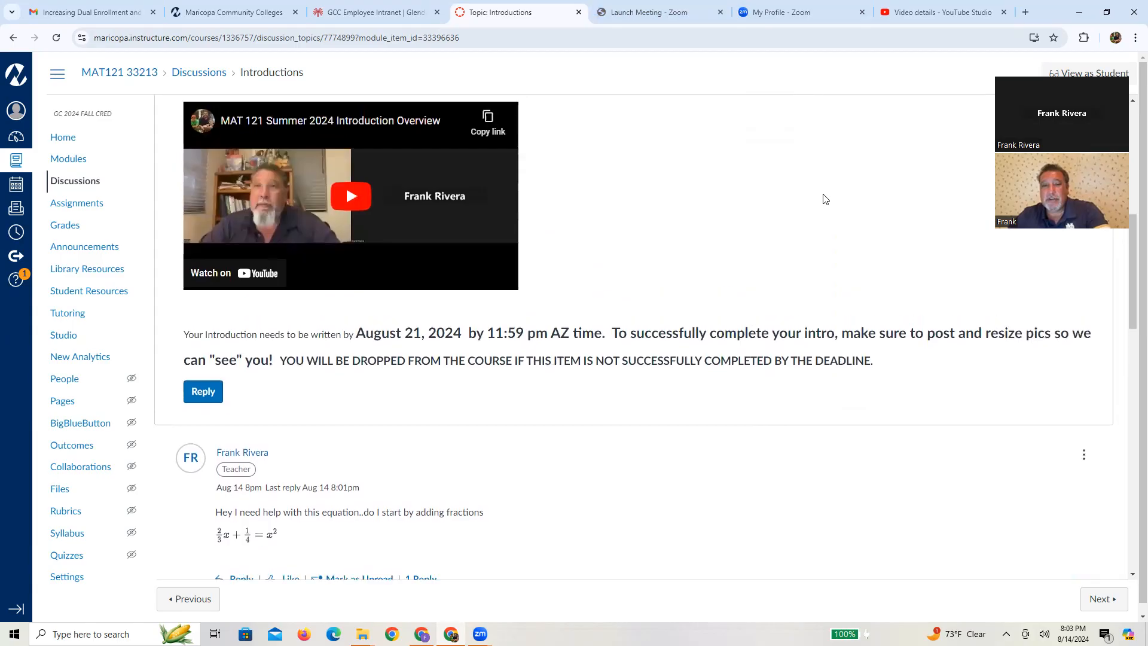
scroll(825, 199, down, 15)
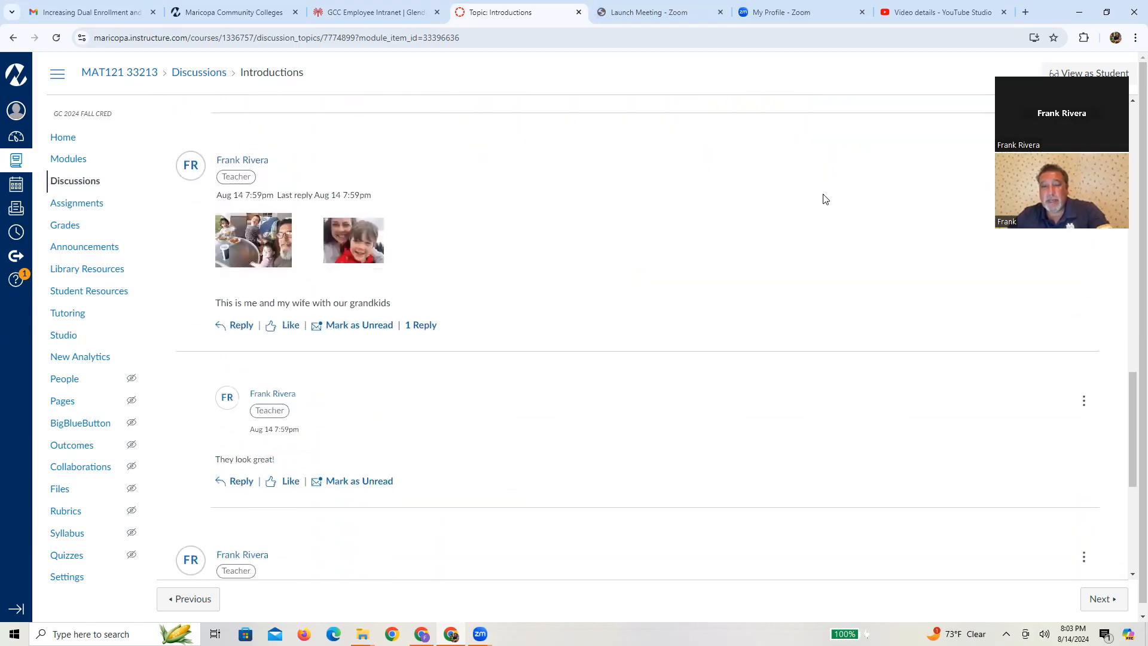
scroll(825, 199, down, 3)
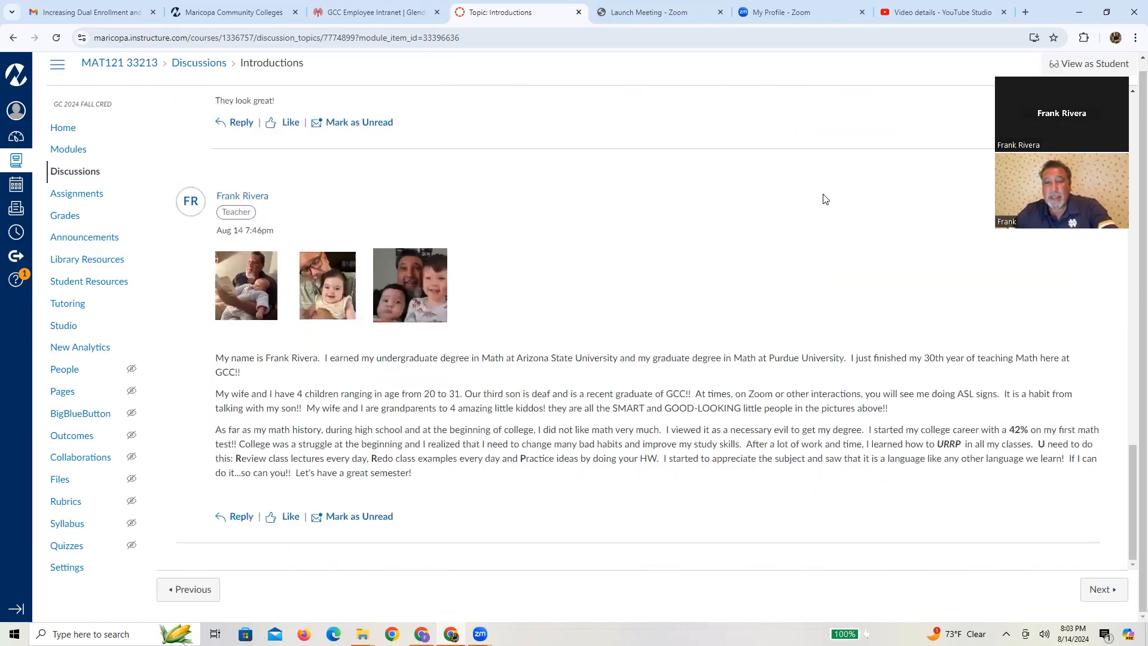
scroll(825, 199, up, 7)
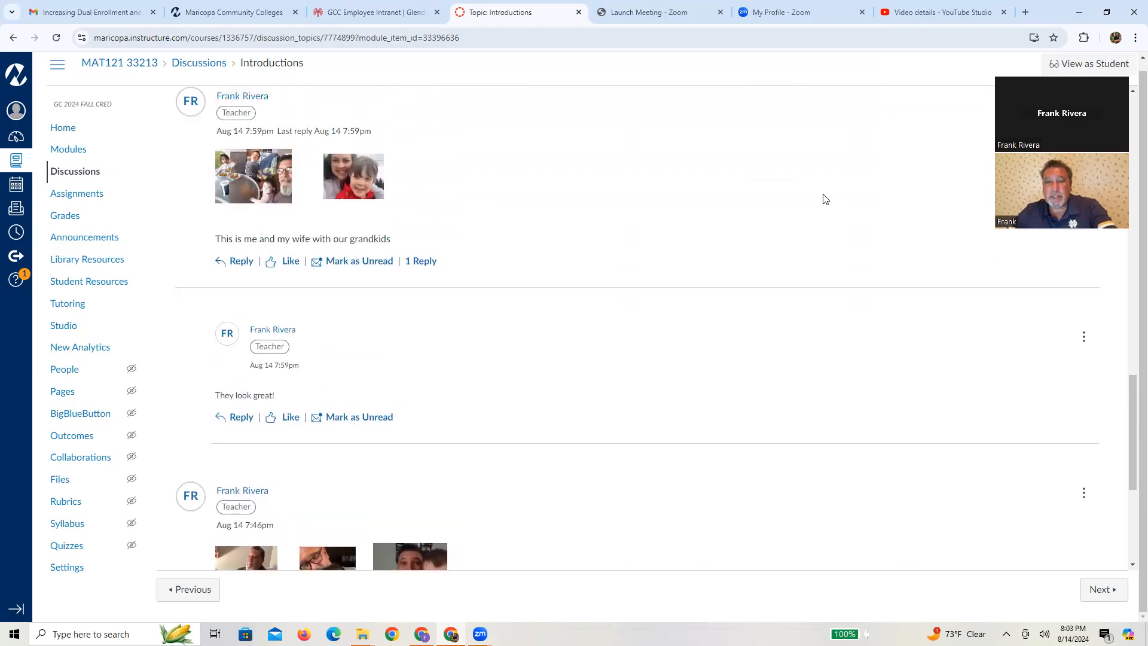
scroll(825, 199, up, 5)
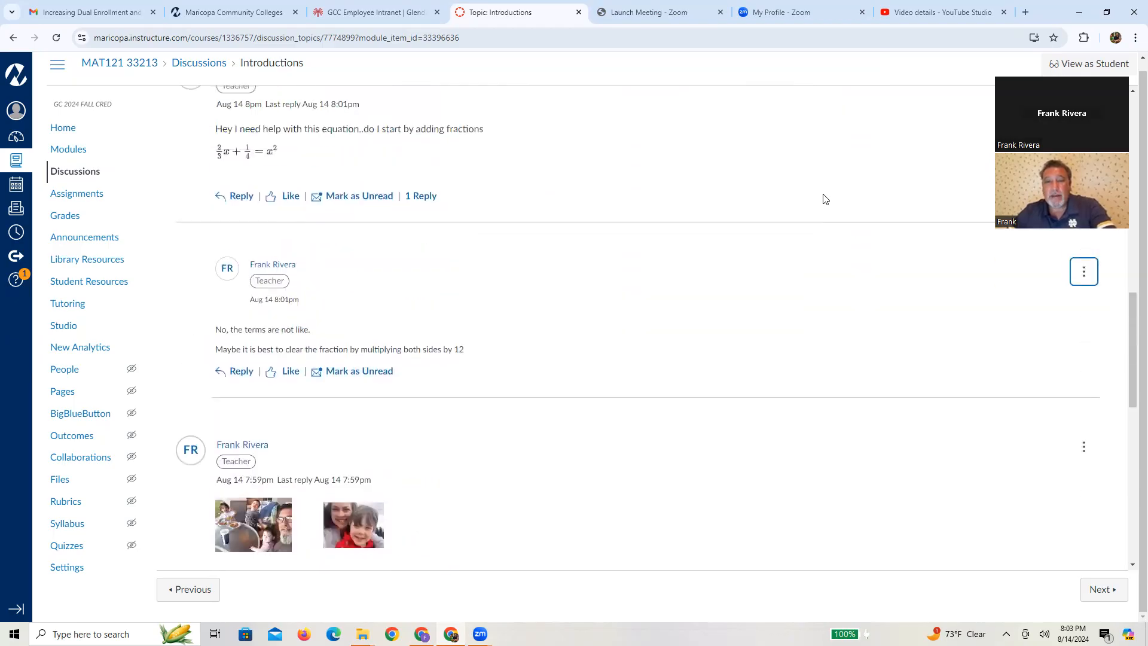
scroll(825, 199, up, 1)
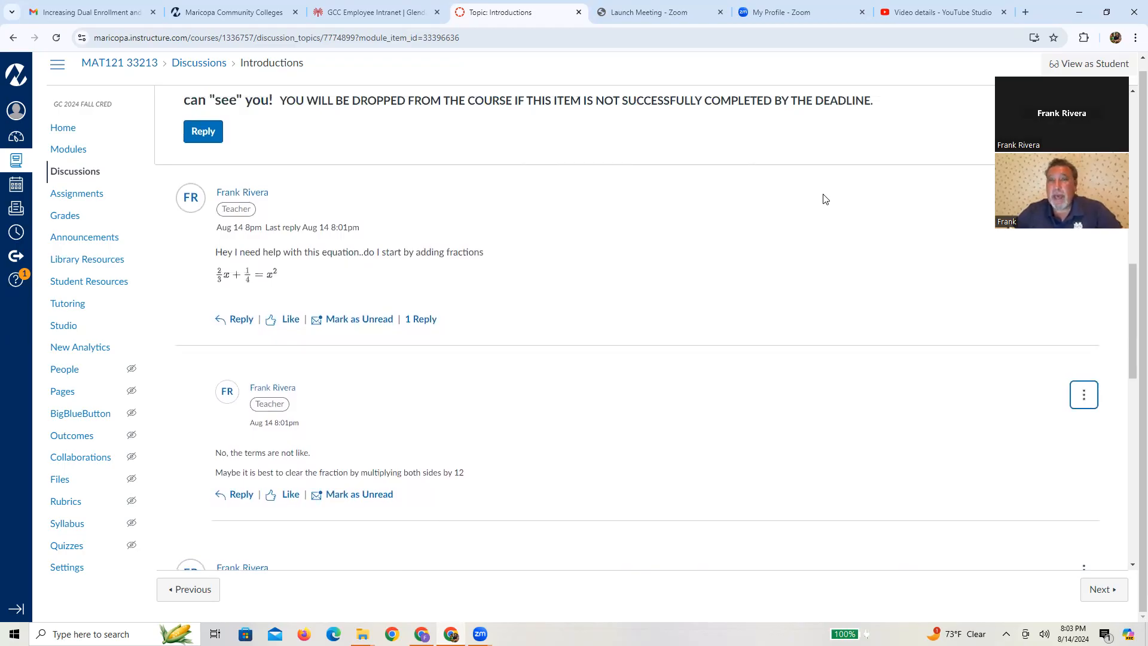
scroll(628, 309, down, 1)
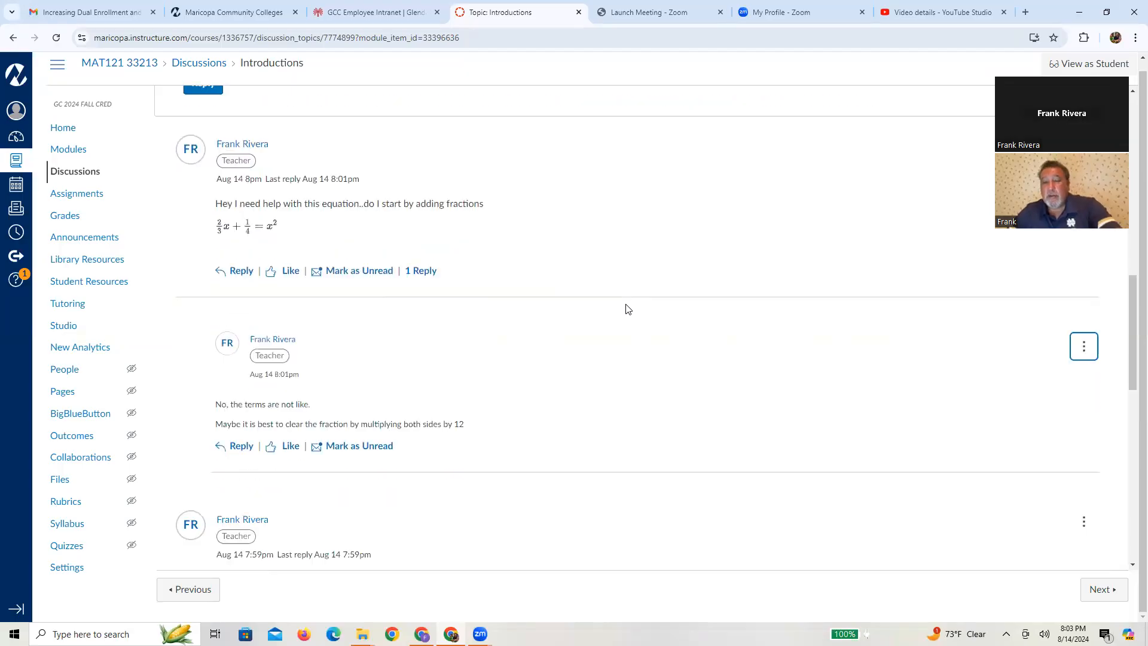
scroll(627, 309, down, 4)
scroll(627, 309, up, 5)
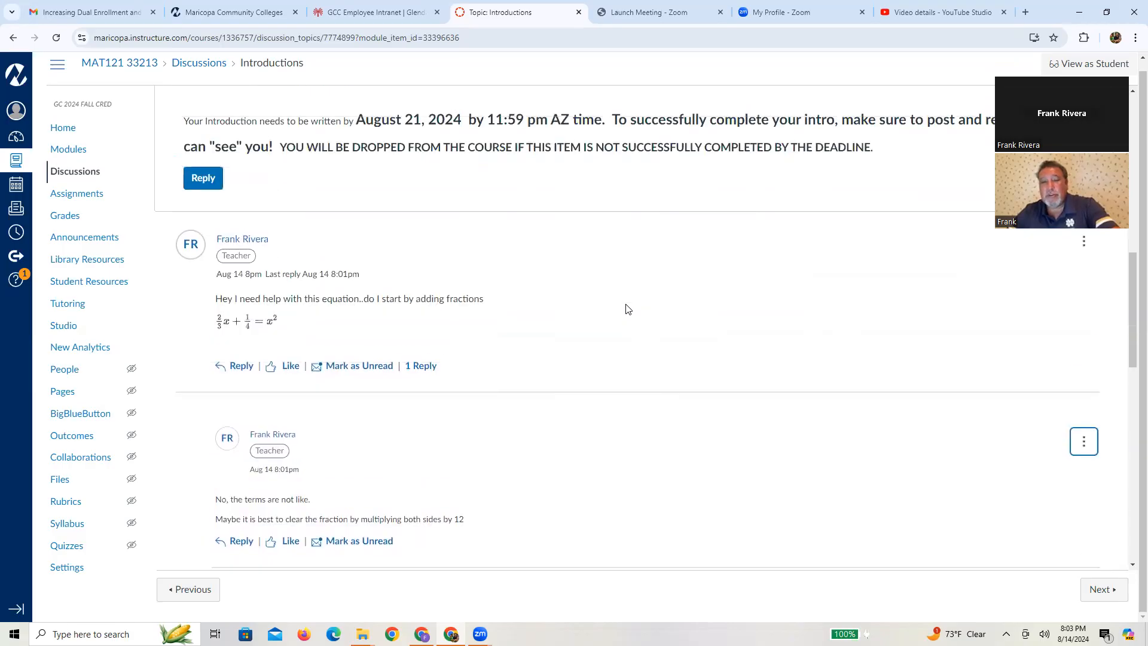